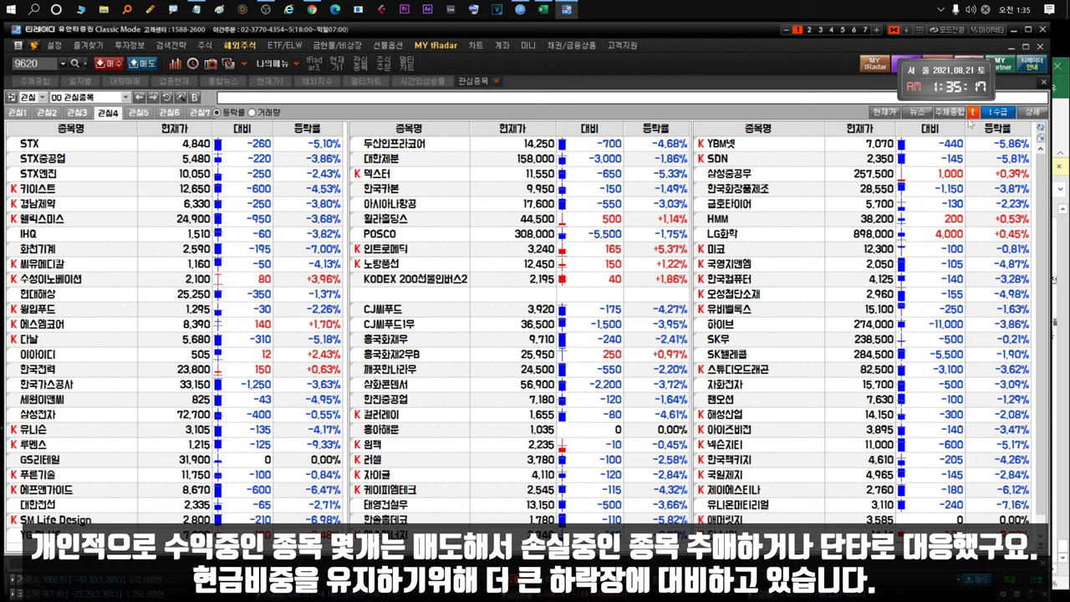
Step: Switch to the stock workbook in Excel and highlight the wealth redistribution wording in cell B580 without changing the note
{"action": "left_click", "coordinate": [1066, 132]}
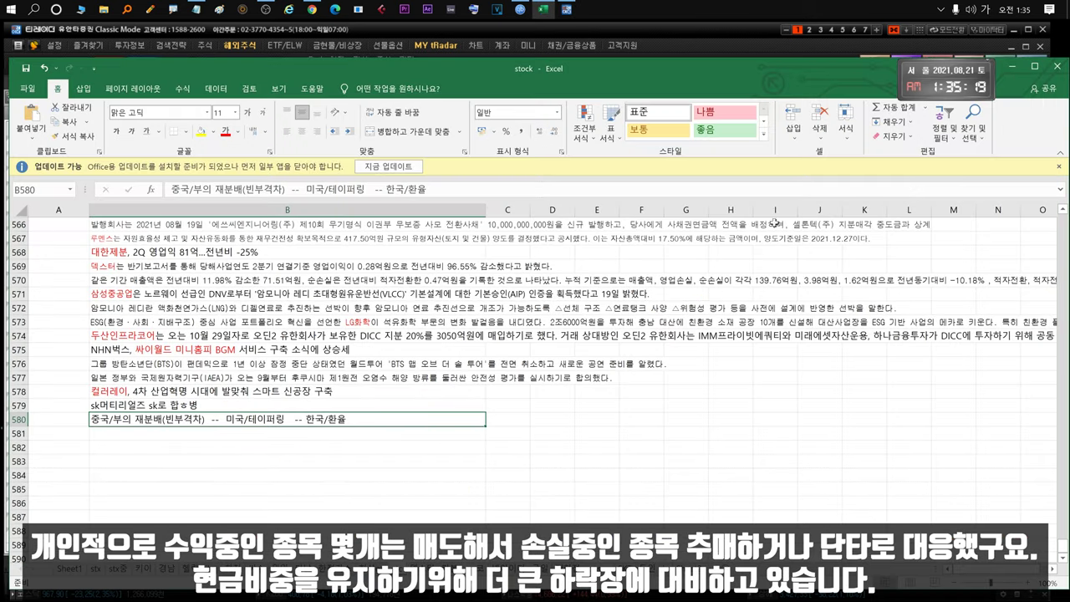
{"action": "double_click", "coordinate": [123, 422]}
{"action": "left_click_drag", "start_coordinate": [112, 419], "coordinate": [198, 424]}
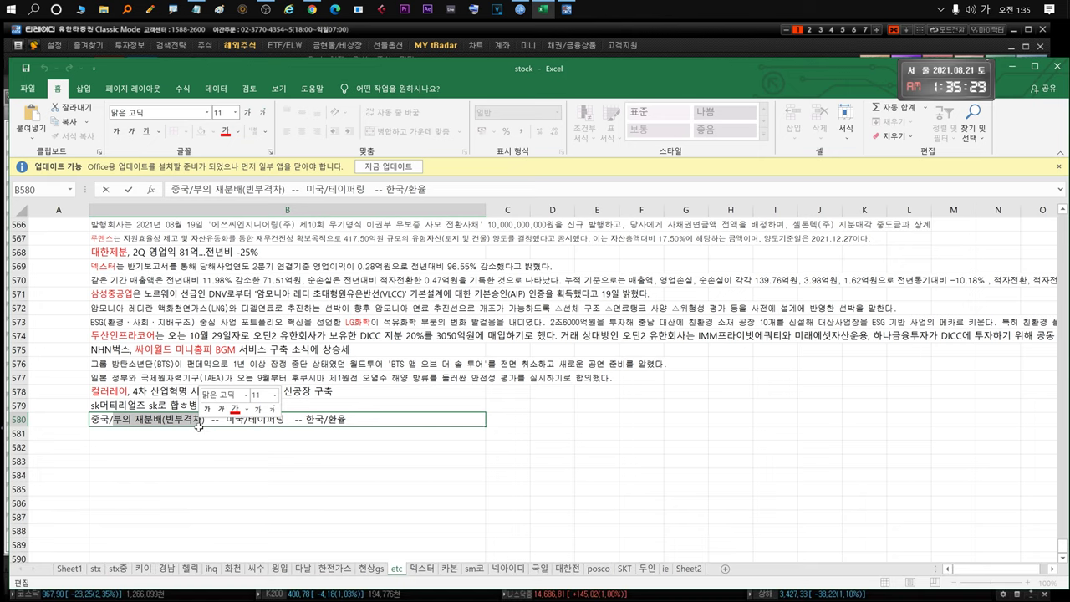
{"action": "key", "text": "Escape"}
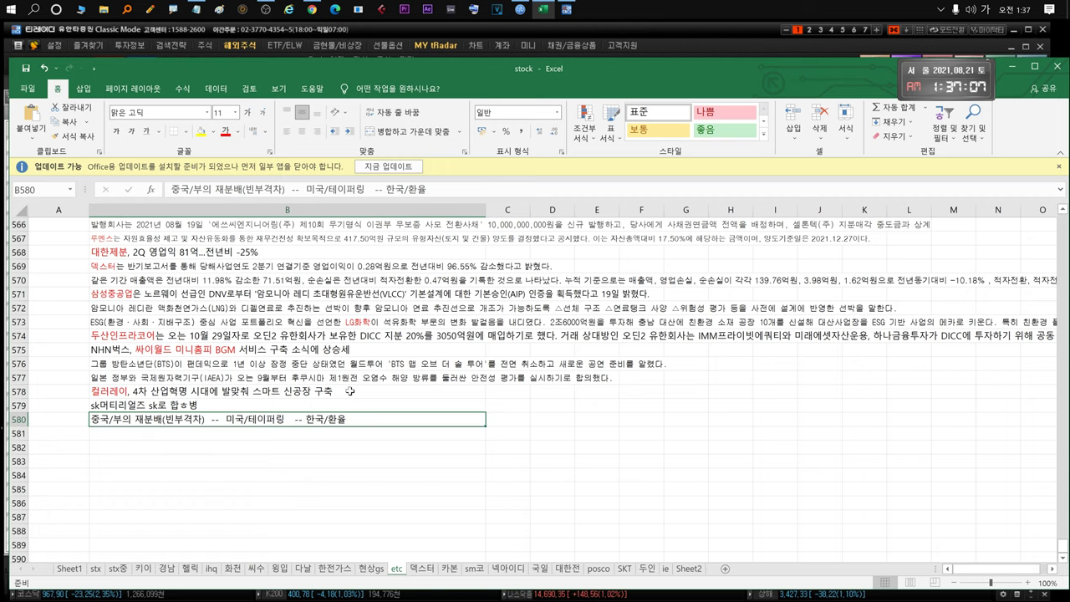
Step: Review the second-quarter earnings and contract notes in rows 558 to 564 of the etc sheet, from 유니슨 to 두산중공업
{"action": "scroll", "coordinate": [367, 349], "scroll_direction": "up", "scroll_amount": 3}
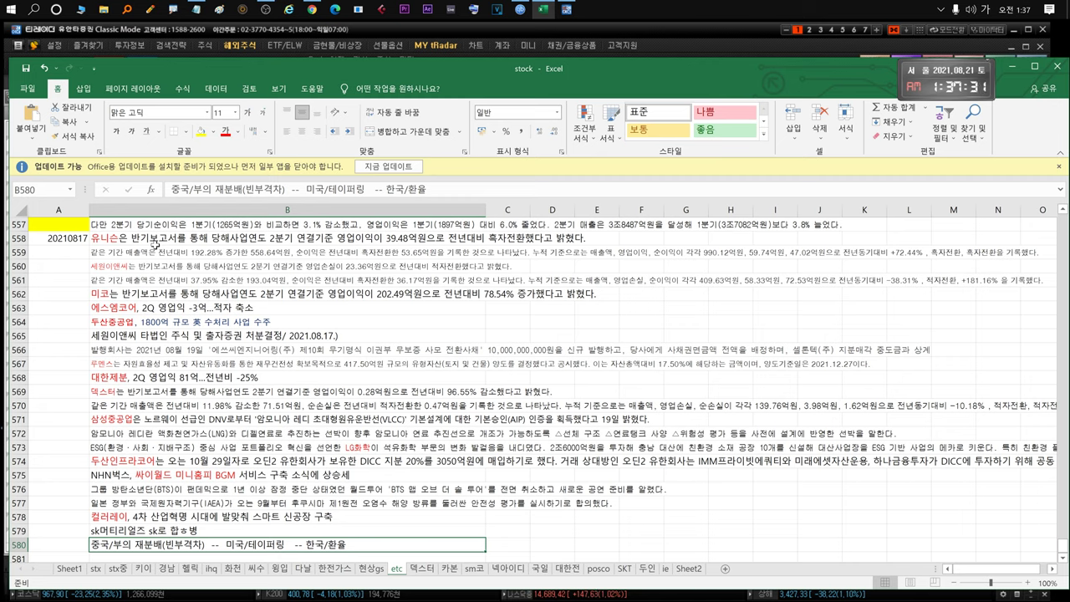
{"action": "left_click", "coordinate": [154, 242]}
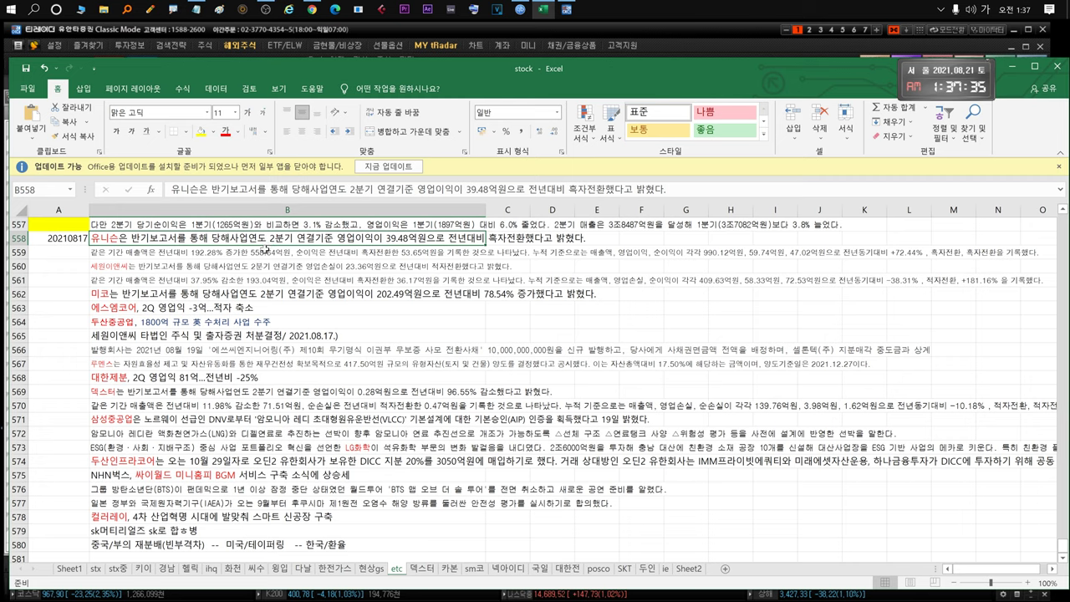
{"action": "left_click", "coordinate": [197, 266]}
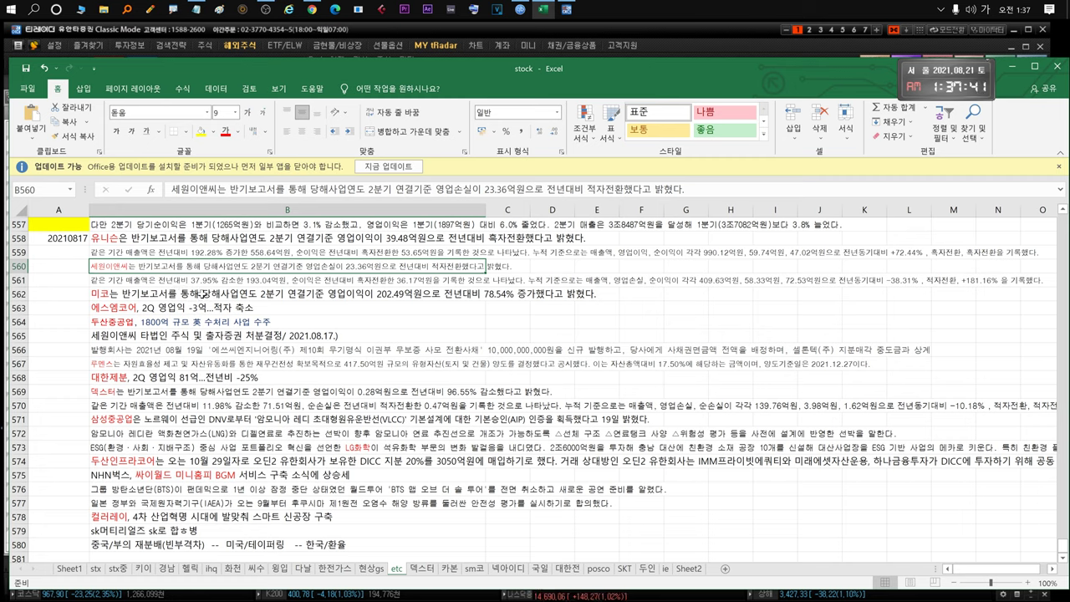
{"action": "left_click", "coordinate": [309, 281]}
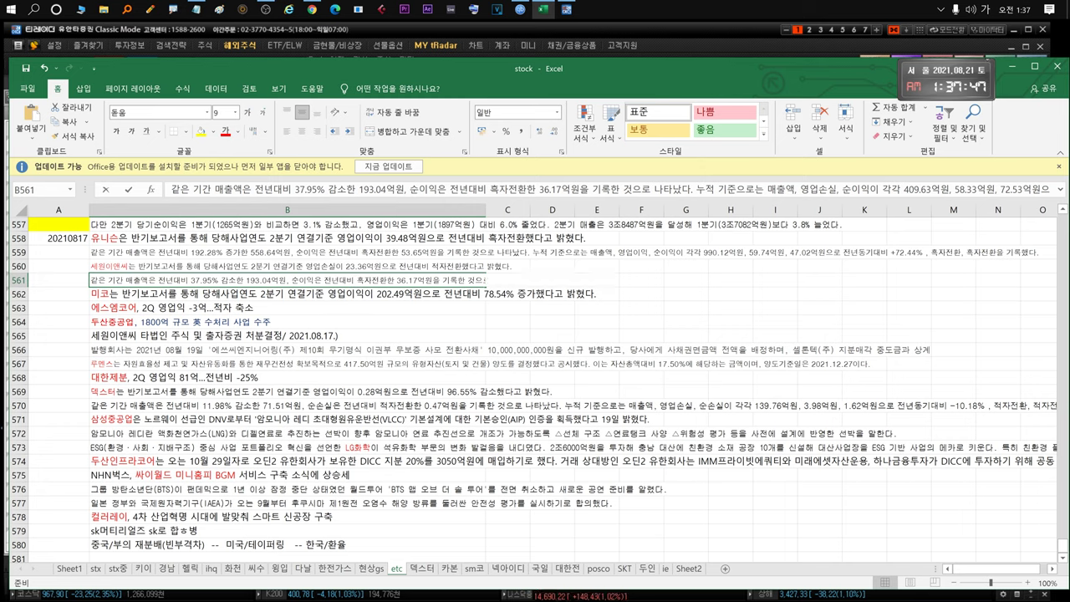
{"action": "double_click", "coordinate": [308, 280]}
{"action": "left_click_drag", "start_coordinate": [299, 279], "coordinate": [414, 280]}
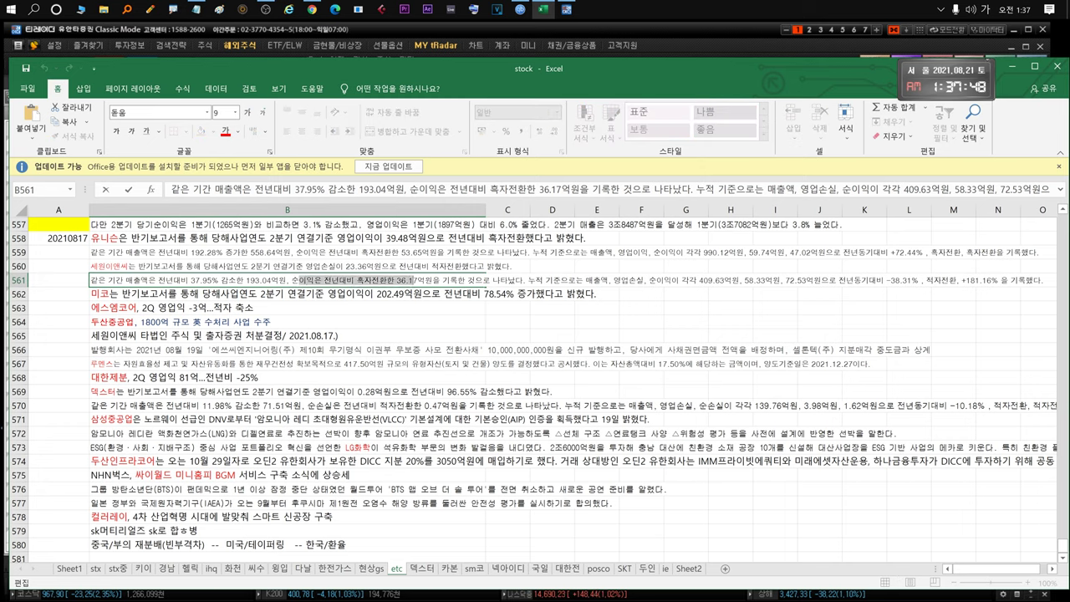
{"action": "left_click", "coordinate": [192, 294]}
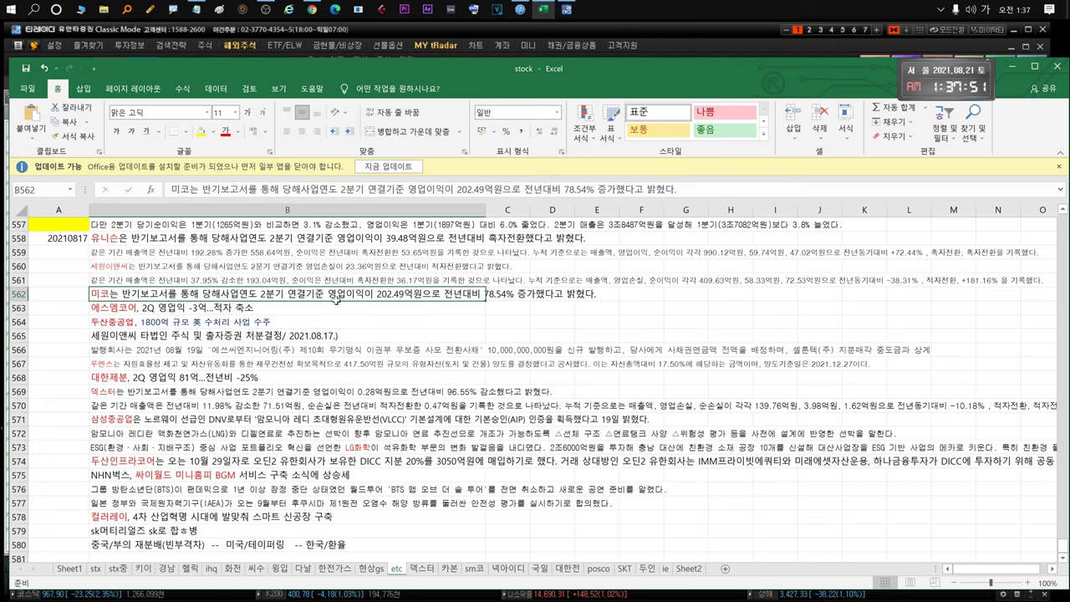
{"action": "left_click", "coordinate": [153, 312]}
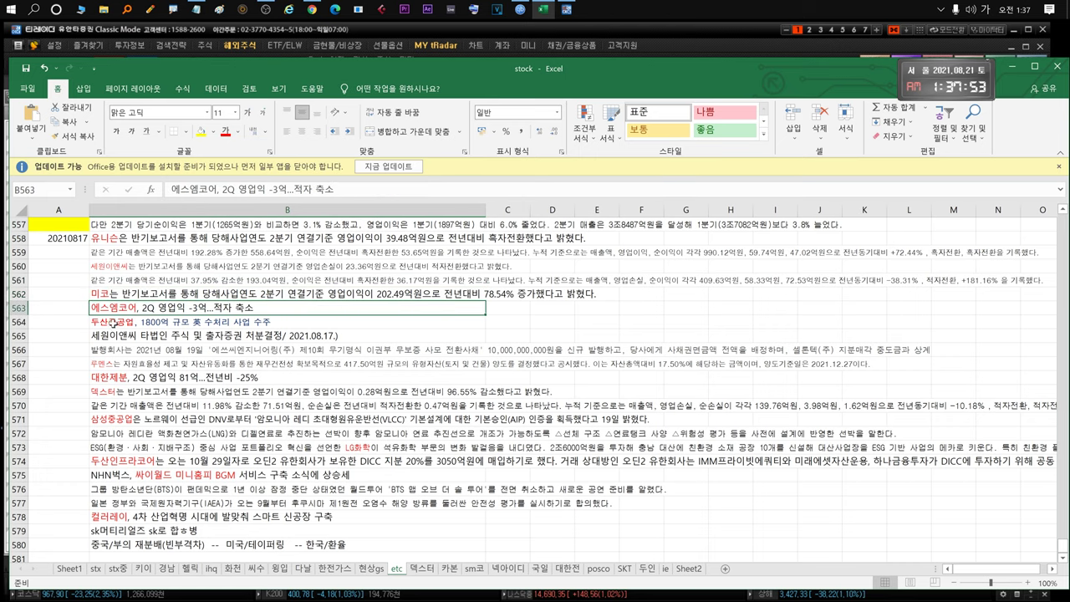
{"action": "left_click", "coordinate": [124, 325]}
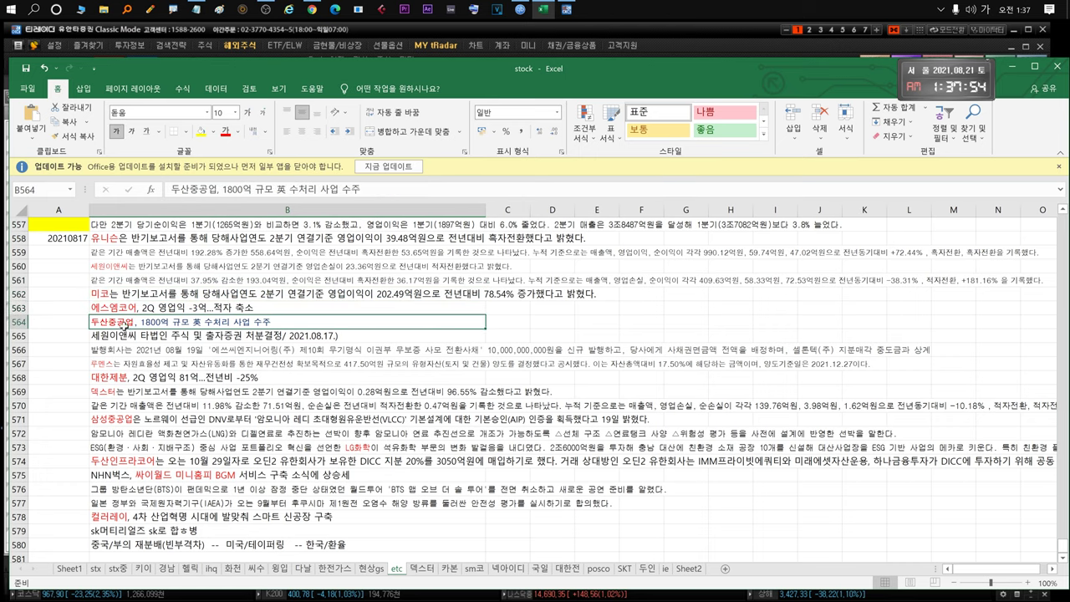
Step: Go through the remaining company news notes in rows 565 to 579 of the etc sheet, from 세원이앤씨 to SK머티리얼즈
{"action": "left_click", "coordinate": [104, 338]}
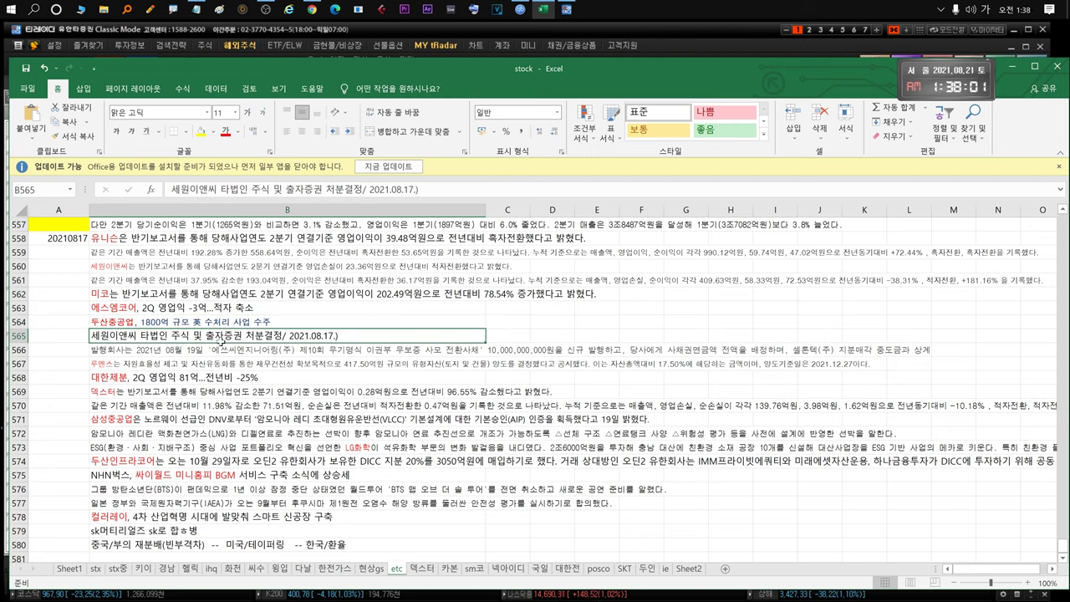
{"action": "left_click", "coordinate": [178, 350]}
{"action": "left_click", "coordinate": [151, 364]}
{"action": "left_click", "coordinate": [138, 378]}
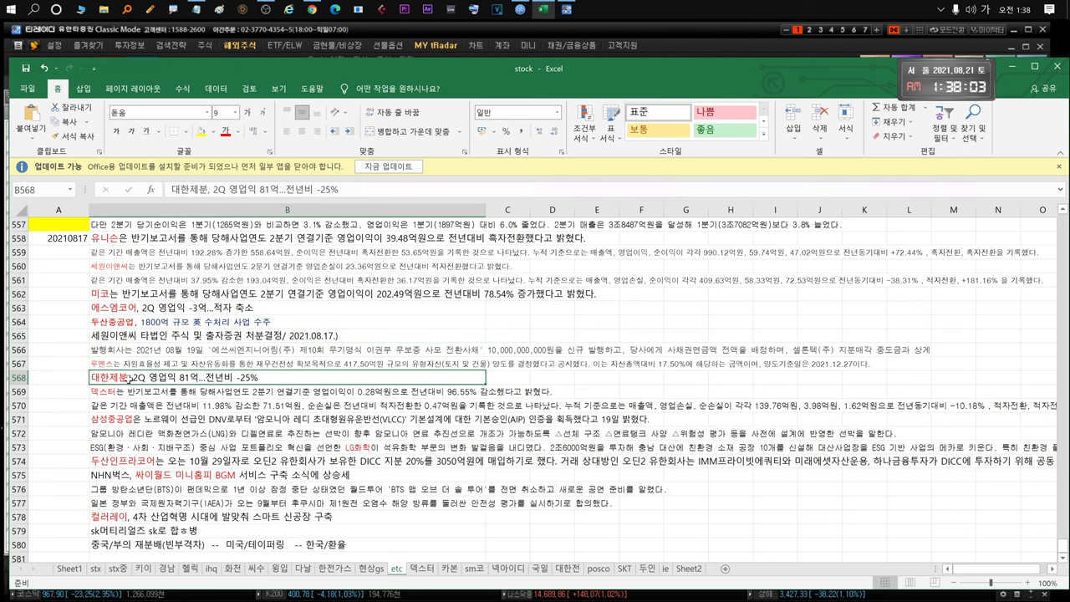
{"action": "left_click", "coordinate": [130, 390]}
{"action": "left_click", "coordinate": [211, 418]}
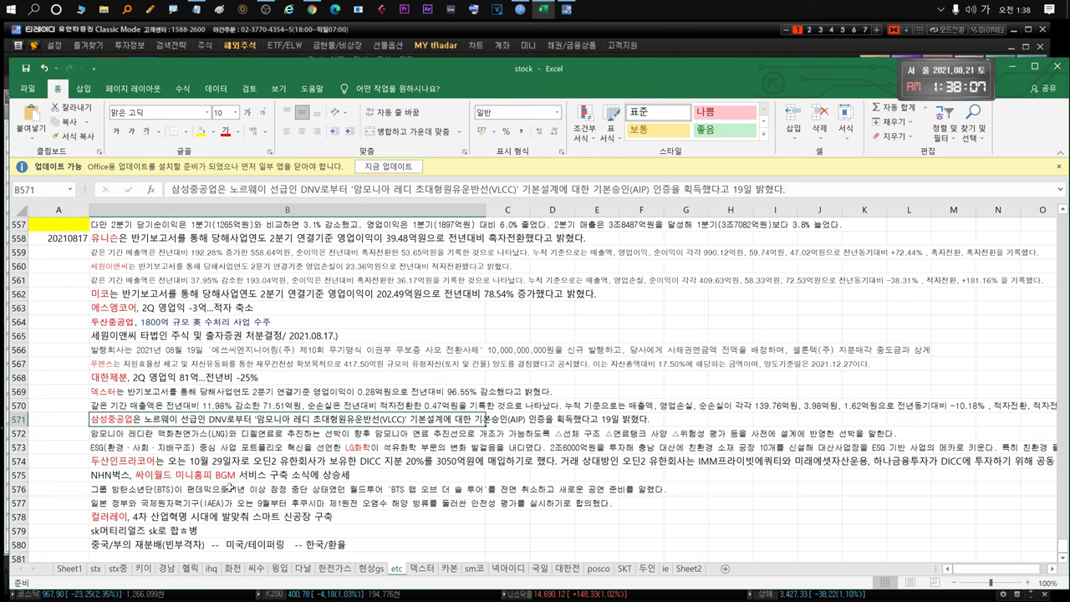
{"action": "left_click", "coordinate": [239, 476]}
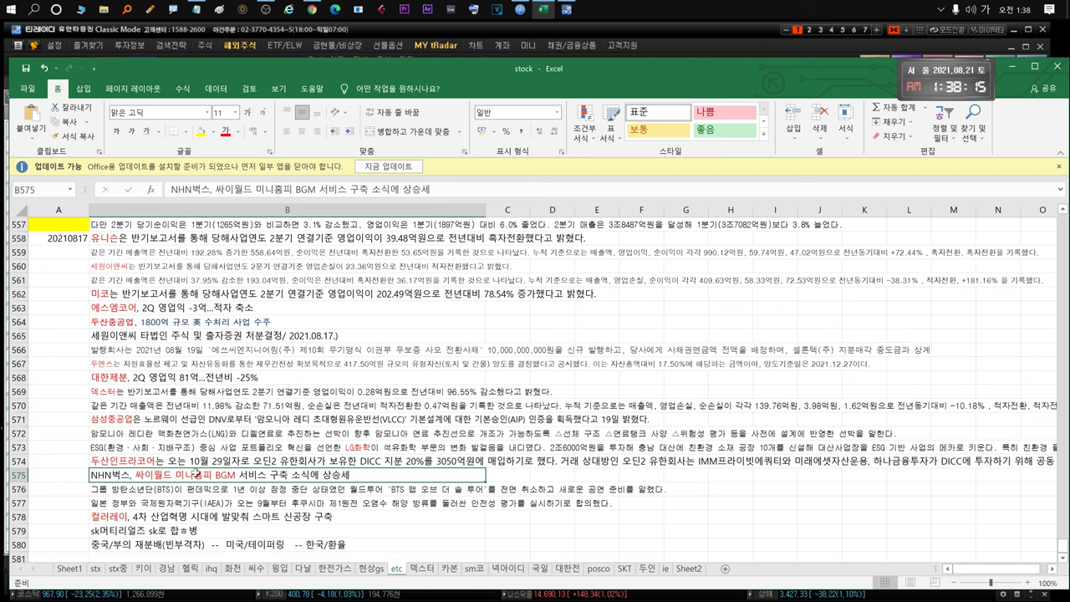
{"action": "left_click", "coordinate": [167, 531]}
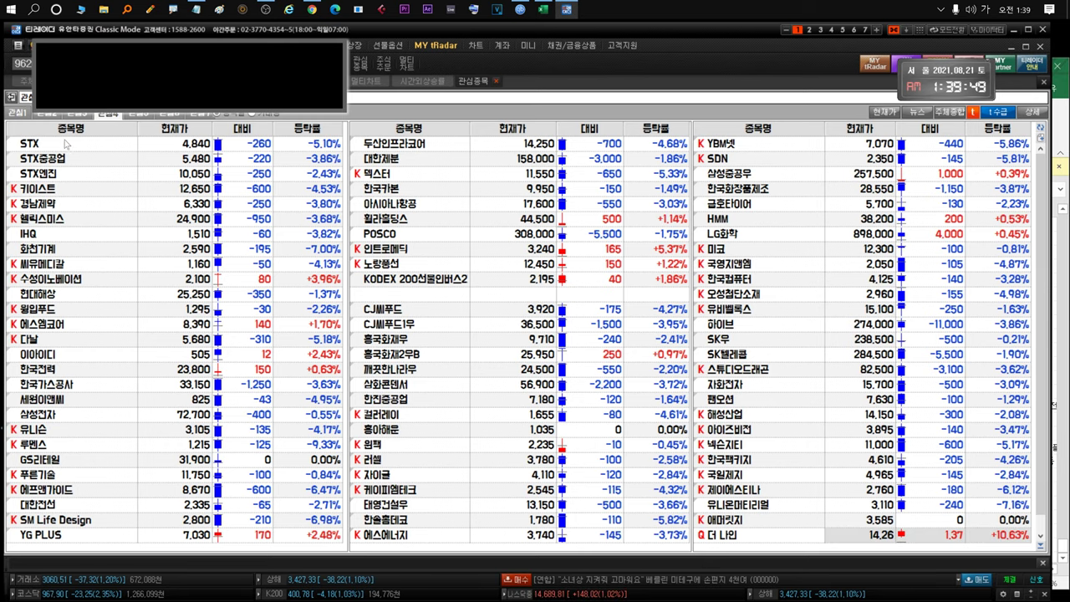
Step: Open the STX chart from the trading program's watchlist and switch it to the daily period
{"action": "left_click", "coordinate": [67, 146]}
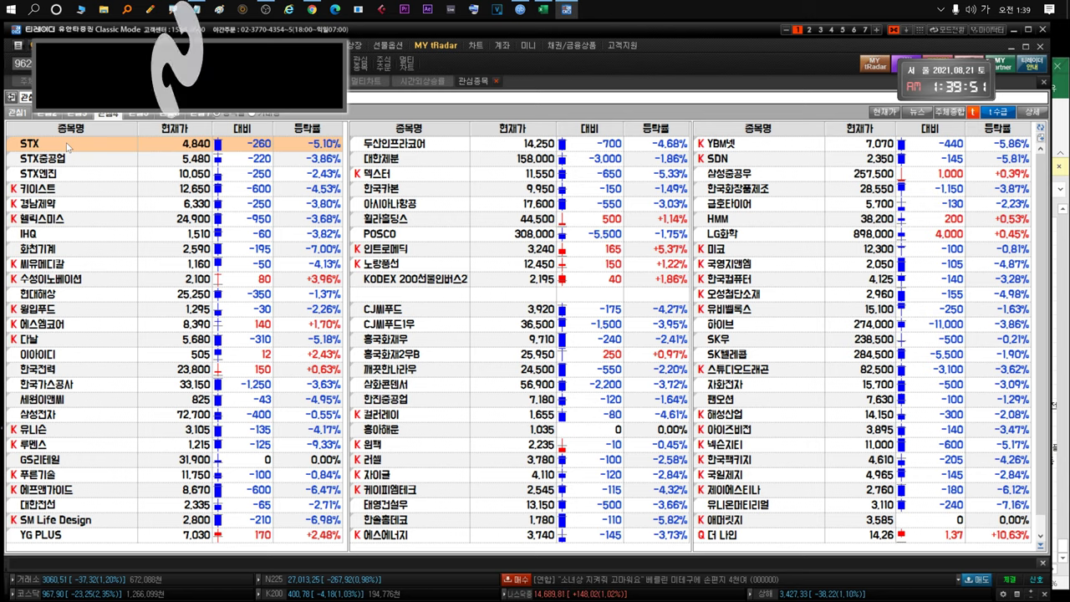
{"action": "double_click", "coordinate": [67, 147]}
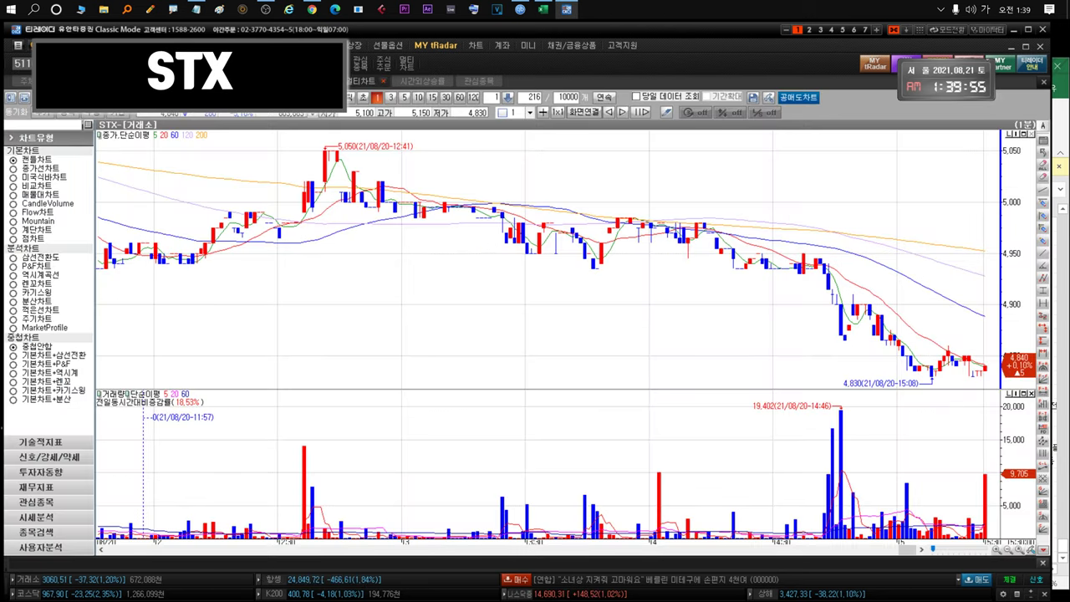
{"action": "left_click", "coordinate": [353, 97]}
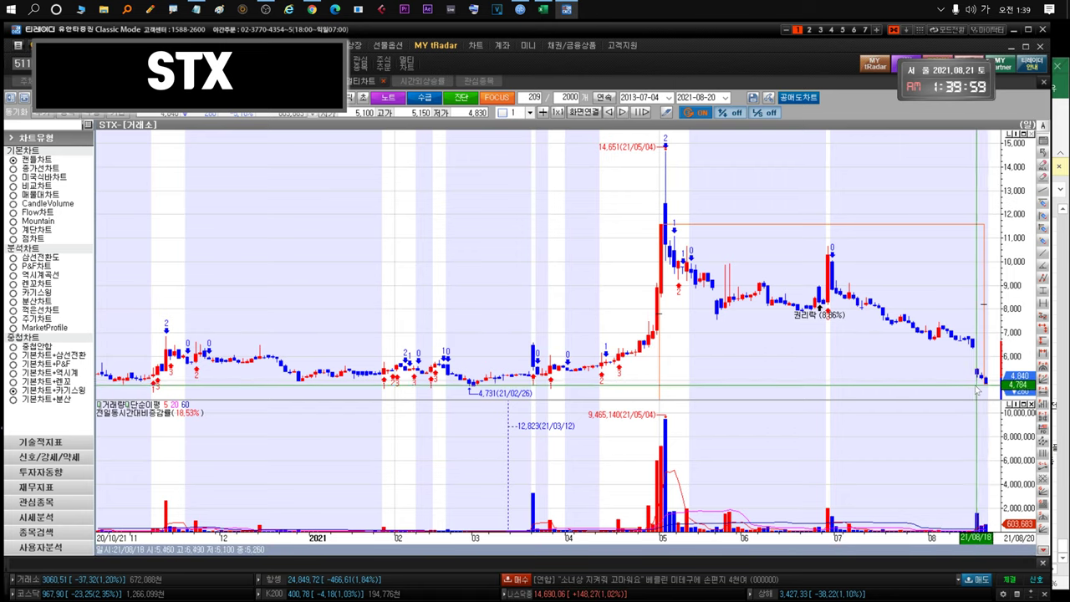
Step: View the daily chart of 씨유메디칼 from the watchlist, and return to the watchlist
{"action": "double_click", "coordinate": [382, 330]}
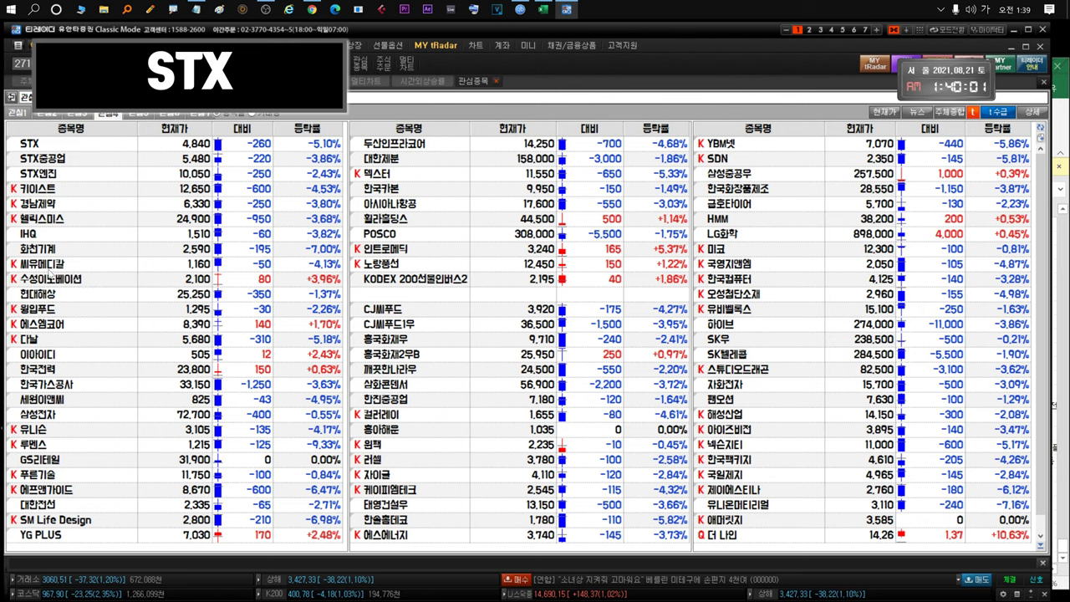
{"action": "left_click", "coordinate": [51, 269]}
{"action": "double_click", "coordinate": [639, 280]}
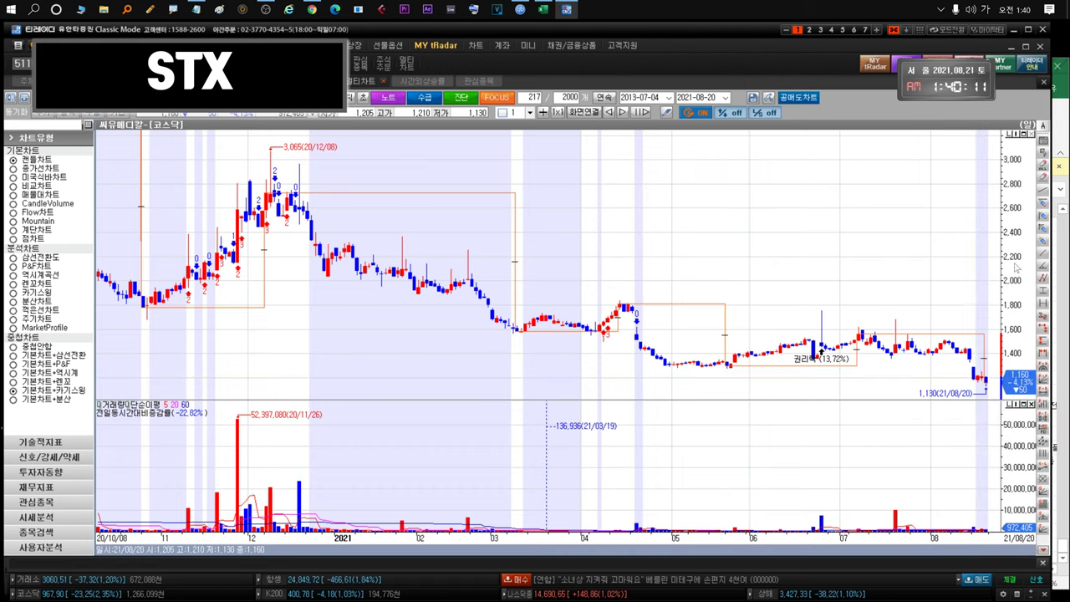
{"action": "key", "text": "ctrl+Tab"}
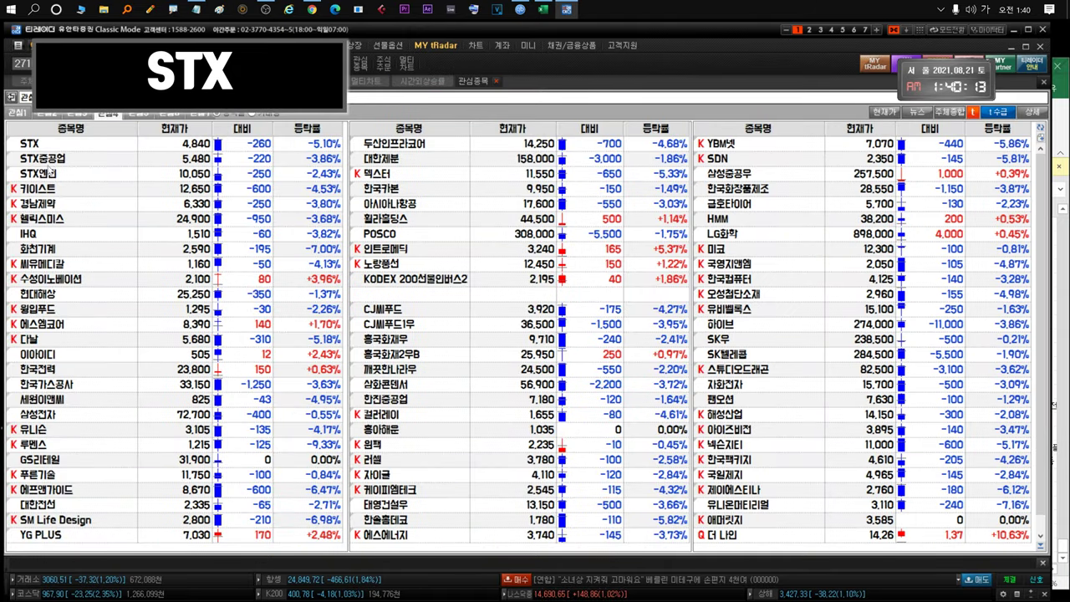
Step: Select STX in the watchlist, switch to the stock workbook in Excel and open the stx sheet
{"action": "left_click", "coordinate": [49, 147]}
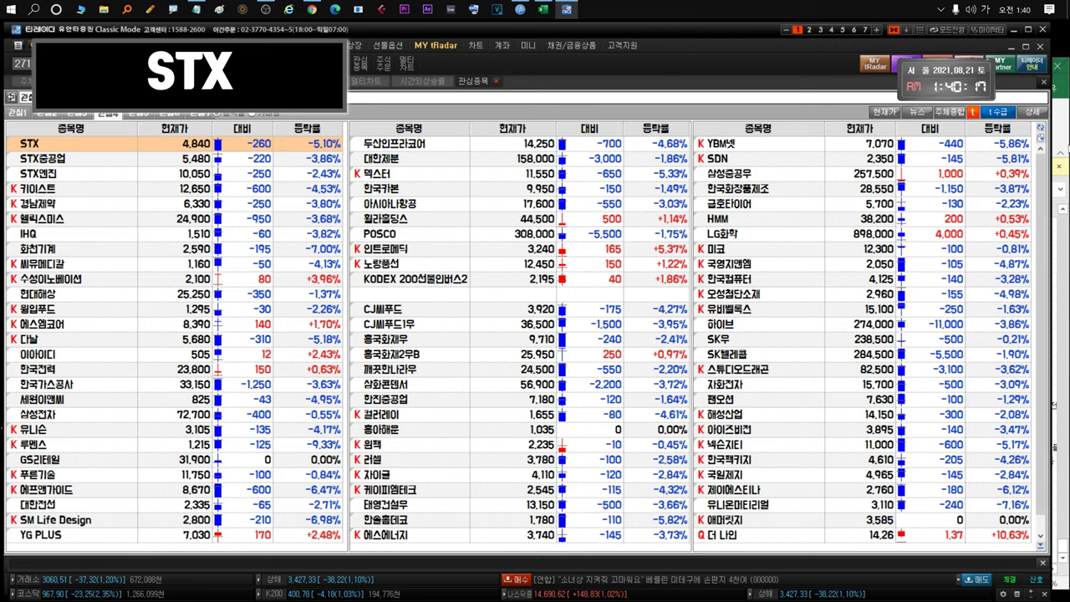
{"action": "left_click", "coordinate": [1059, 136]}
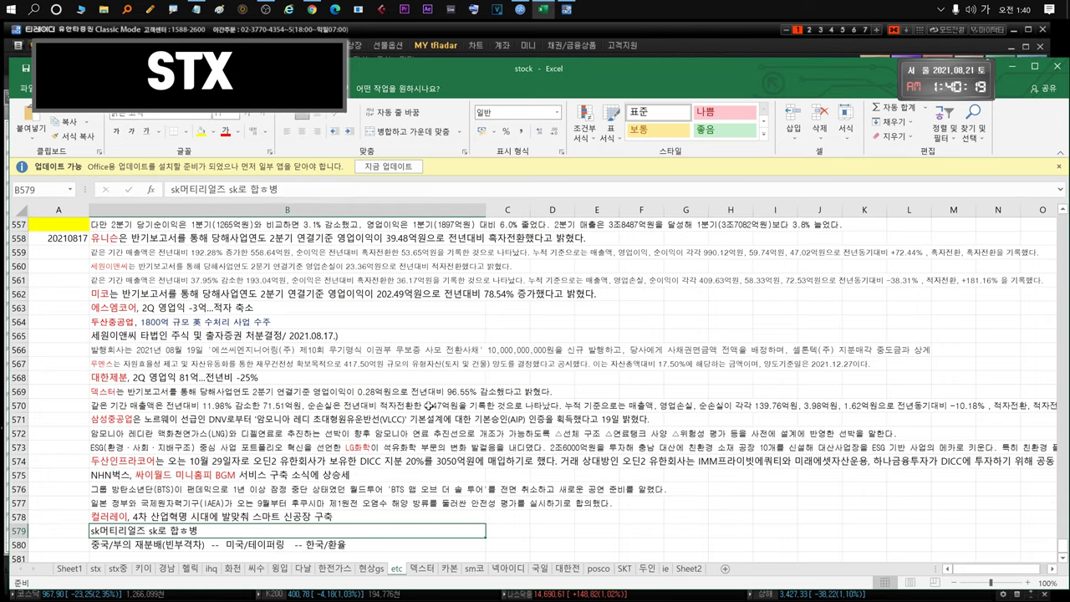
{"action": "left_click", "coordinate": [96, 568]}
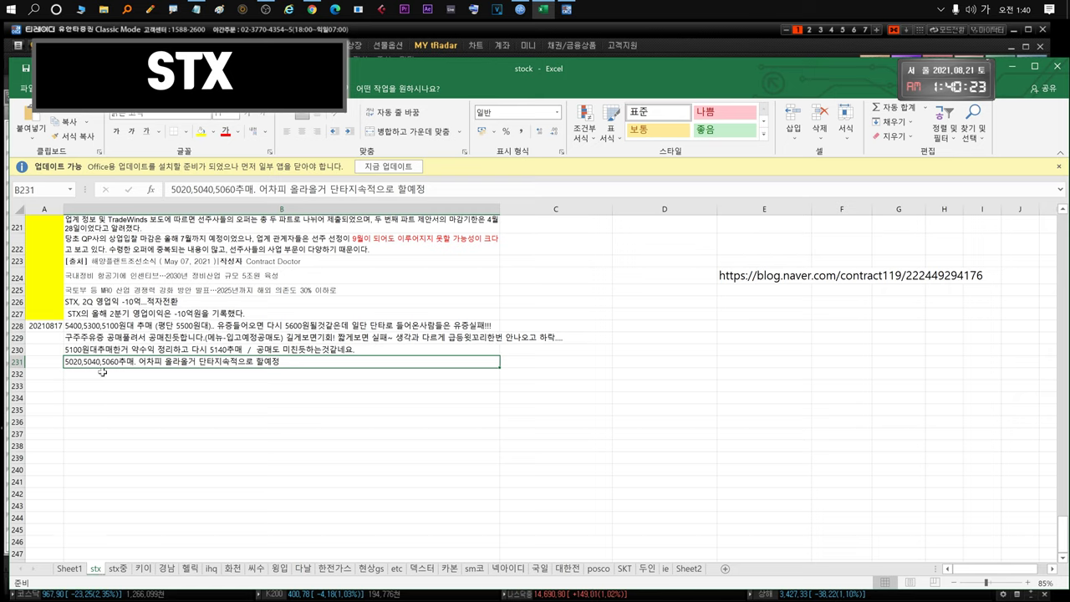
Step: Review the STX trading notes in rows 228 to 231, covering the additional purchases, the rights offering and short selling
{"action": "left_click", "coordinate": [117, 337]}
{"action": "left_click", "coordinate": [117, 326]}
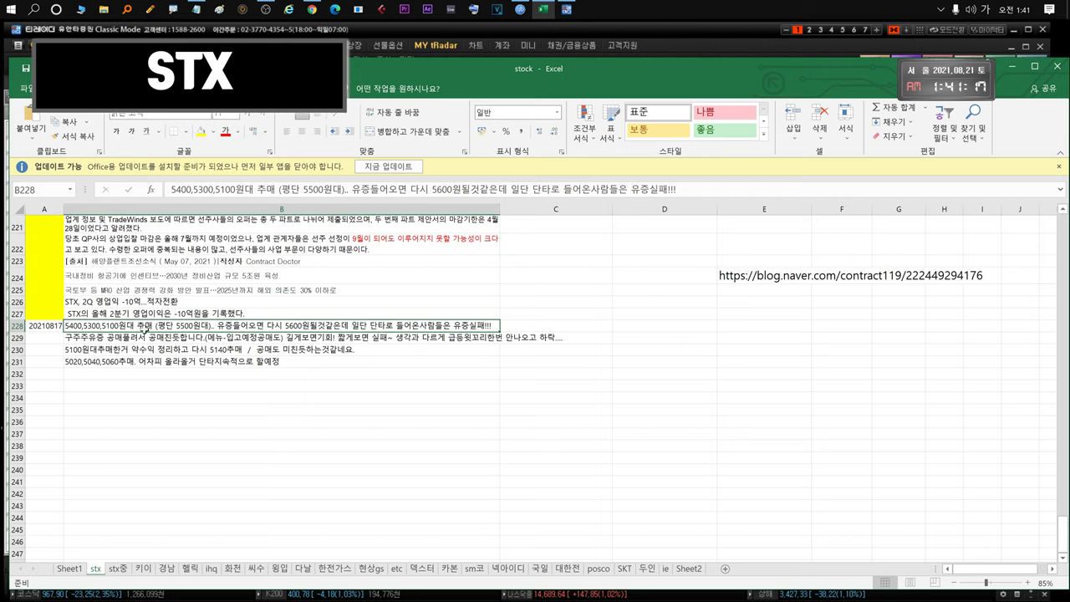
{"action": "left_click", "coordinate": [67, 346]}
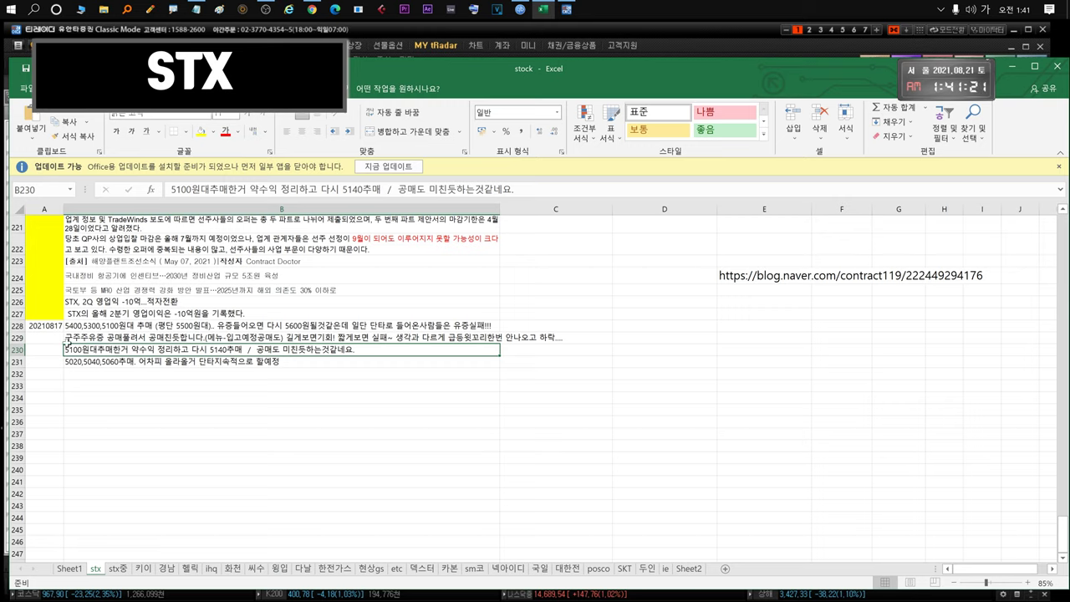
{"action": "left_click", "coordinate": [96, 340]}
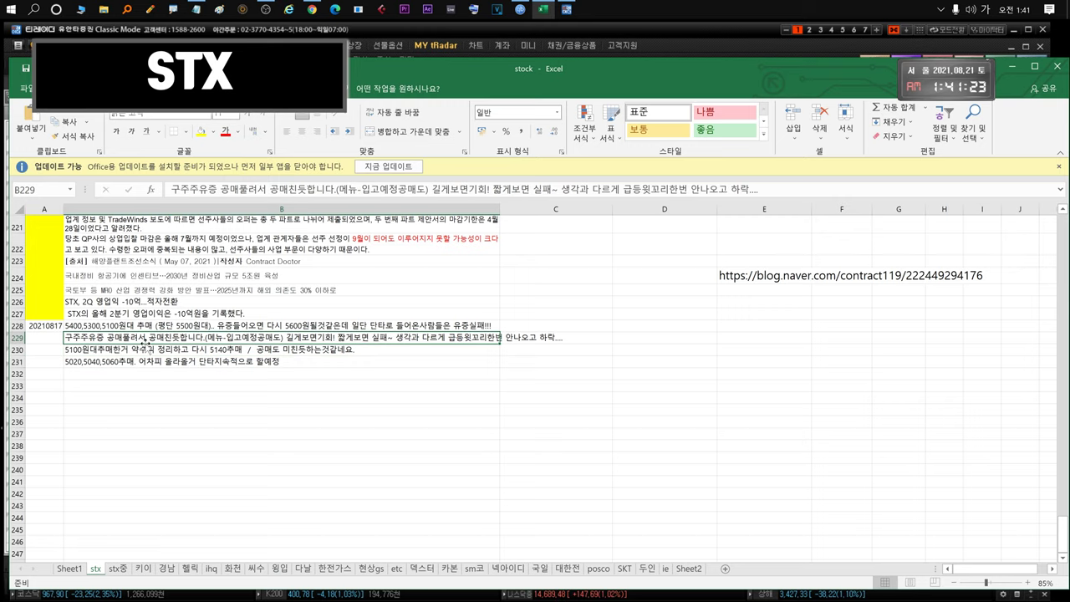
{"action": "left_click", "coordinate": [126, 347]}
{"action": "left_click", "coordinate": [102, 361]}
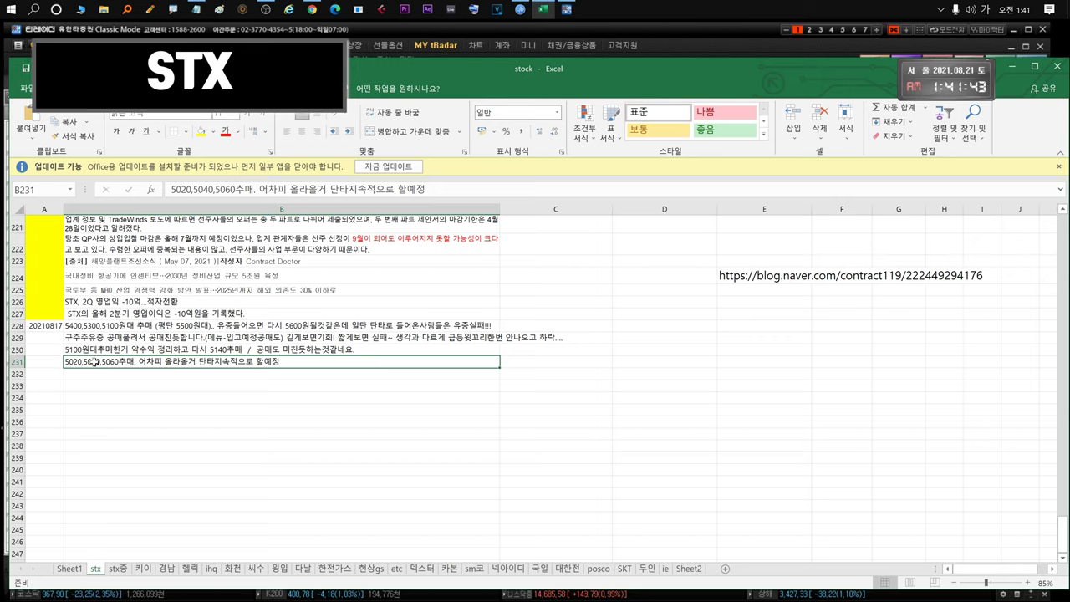
{"action": "left_click", "coordinate": [109, 349]}
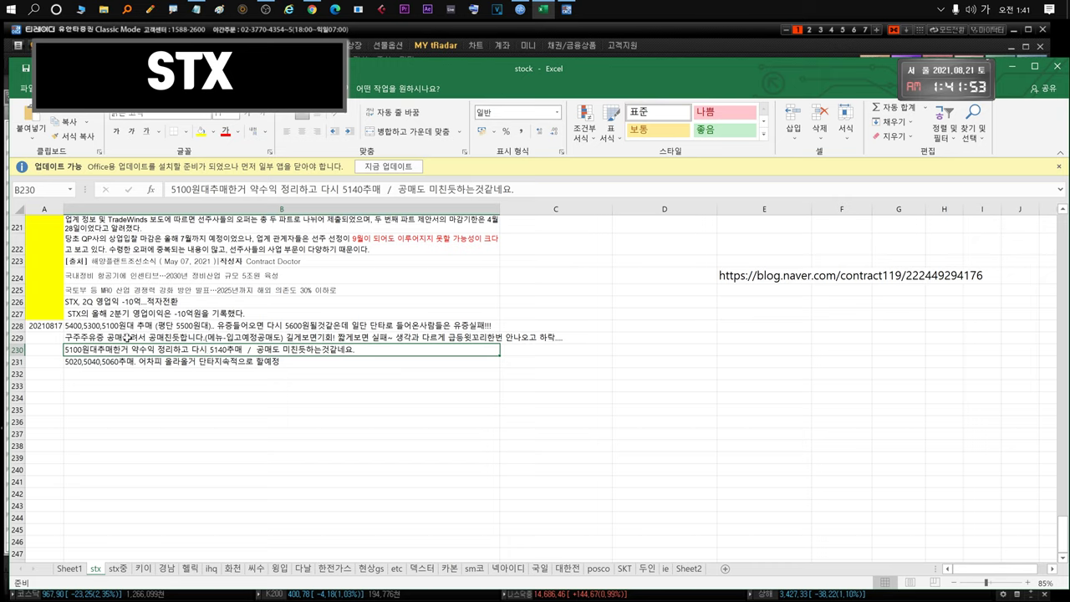
{"action": "left_click", "coordinate": [102, 340]}
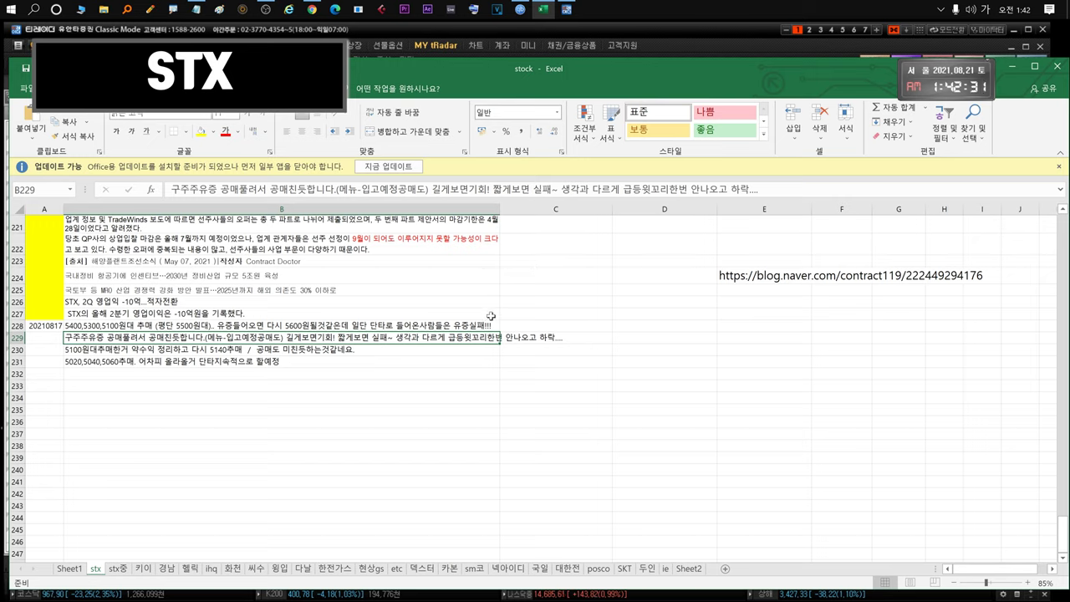
{"action": "left_click", "coordinate": [408, 349]}
{"action": "left_click", "coordinate": [418, 329]}
{"action": "left_click", "coordinate": [457, 336]}
{"action": "left_click", "coordinate": [378, 350]}
{"action": "left_click", "coordinate": [376, 326]}
Step: Switch back to the trading program, open the STX daily chart and inspect the price details of the 21/03/22 candle
{"action": "key", "text": "alt+Tab"}
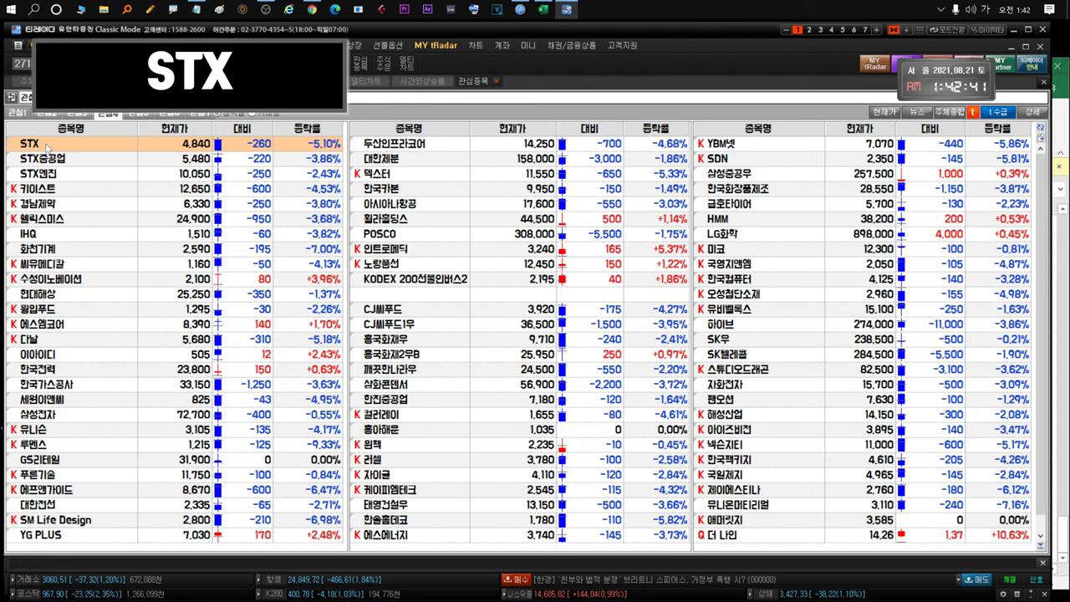
{"action": "double_click", "coordinate": [48, 146]}
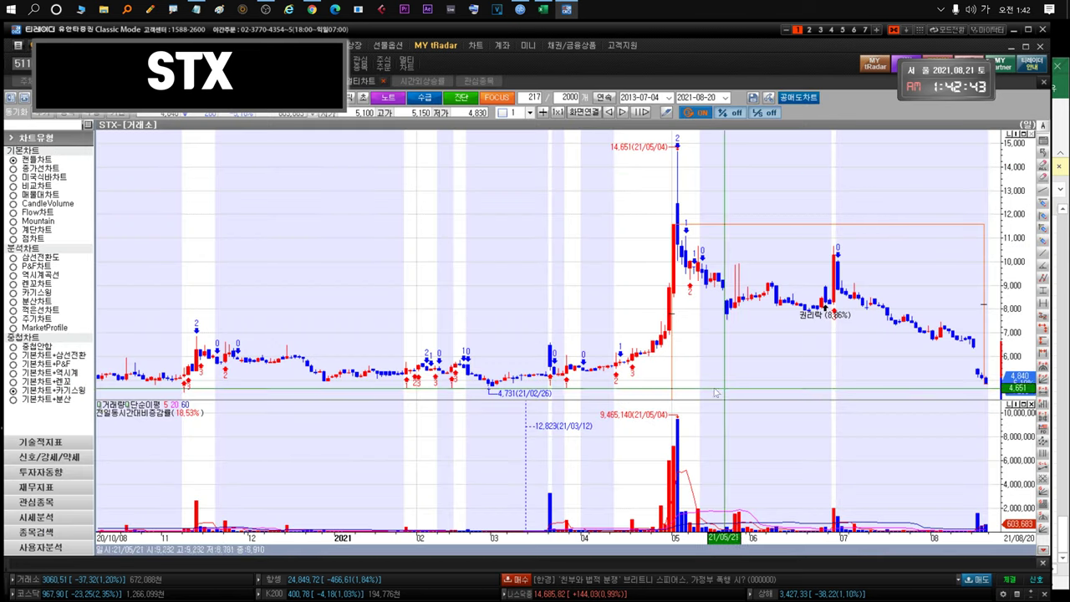
{"action": "mouse_move", "coordinate": [495, 391]}
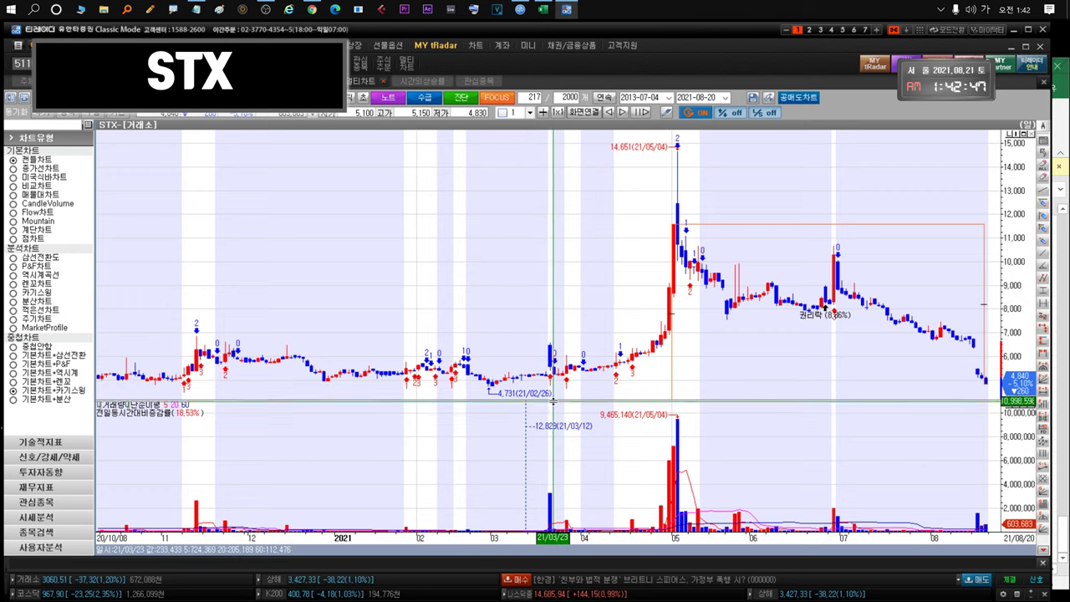
{"action": "mouse_move", "coordinate": [552, 356]}
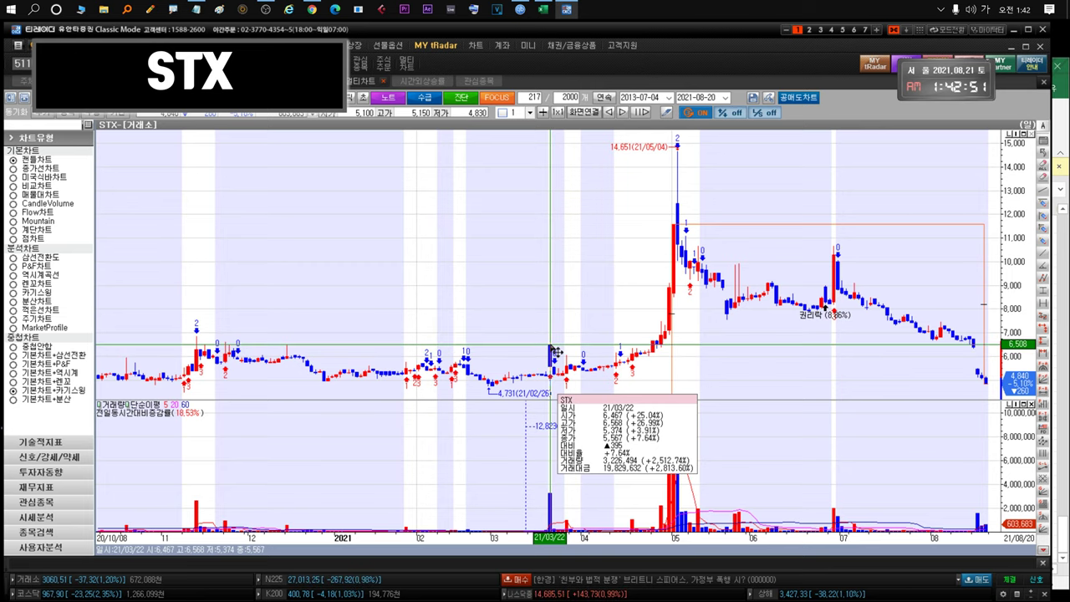
Step: Examine the STX daily chart across its full history since 2013, since 2019 and for 2021, and return to the watchlist
{"action": "scroll", "coordinate": [728, 291], "scroll_direction": "down", "scroll_amount": 10}
{"action": "scroll", "coordinate": [727, 290], "scroll_direction": "up", "scroll_amount": 5}
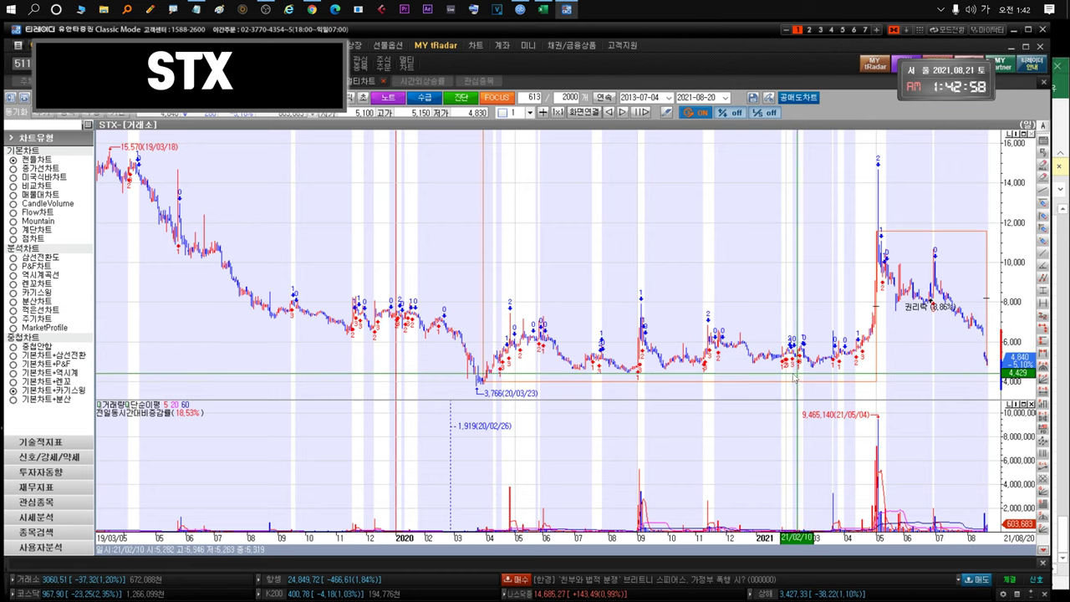
{"action": "scroll", "coordinate": [969, 368], "scroll_direction": "up", "scroll_amount": 5}
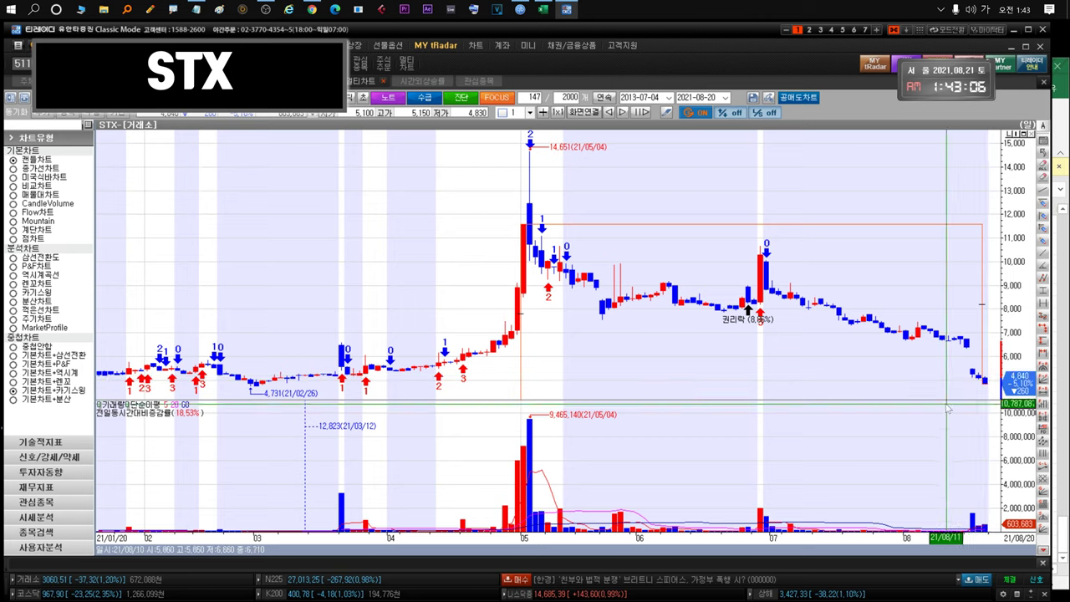
{"action": "mouse_move", "coordinate": [993, 390]}
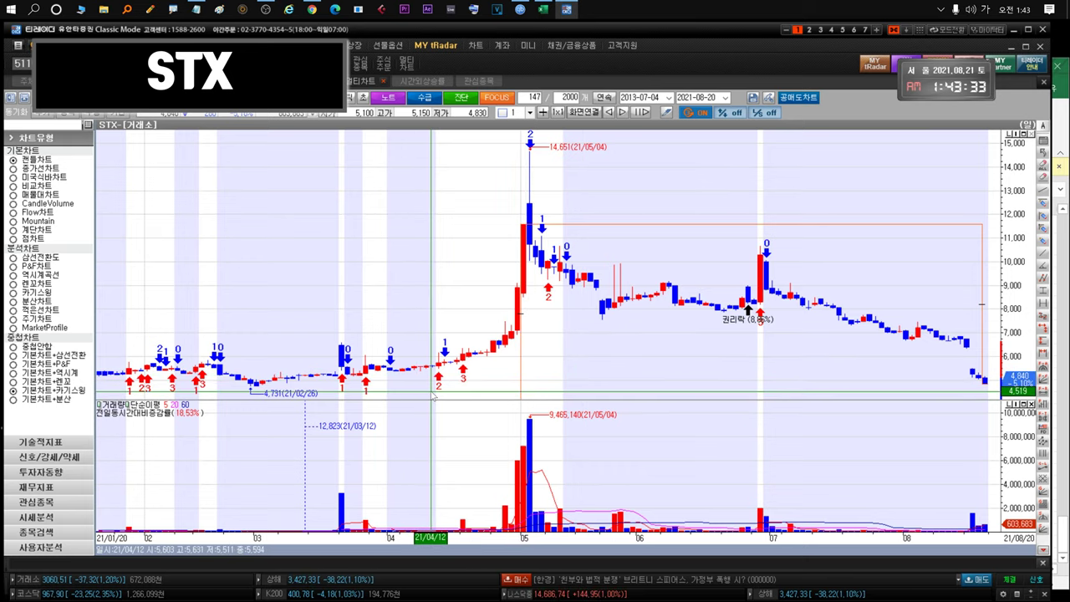
{"action": "left_click_drag", "start_coordinate": [824, 239], "coordinate": [526, 247]}
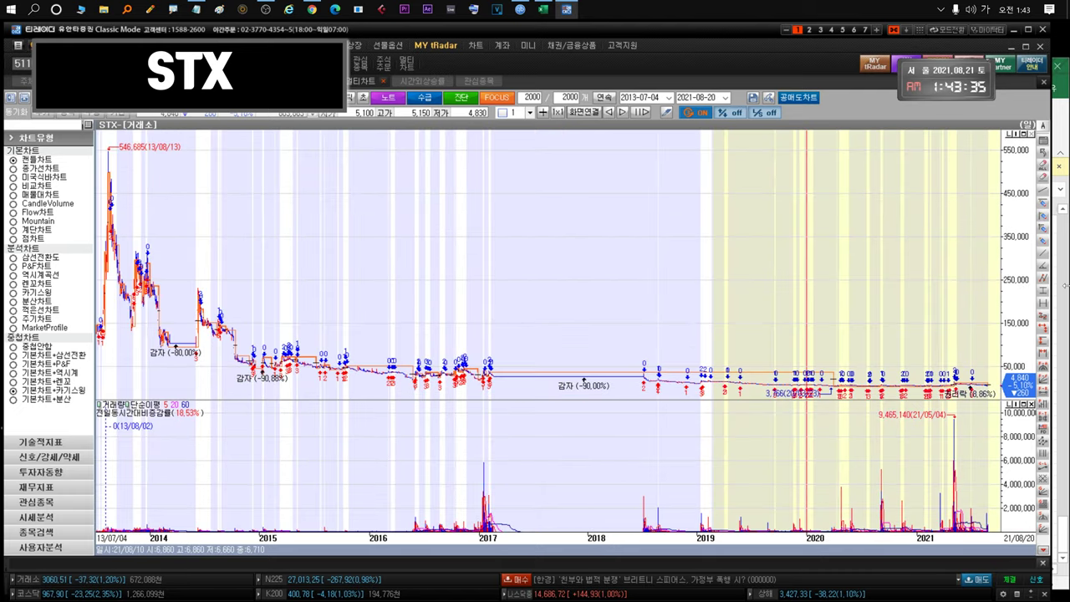
{"action": "scroll", "coordinate": [549, 399], "scroll_direction": "up", "scroll_amount": 2}
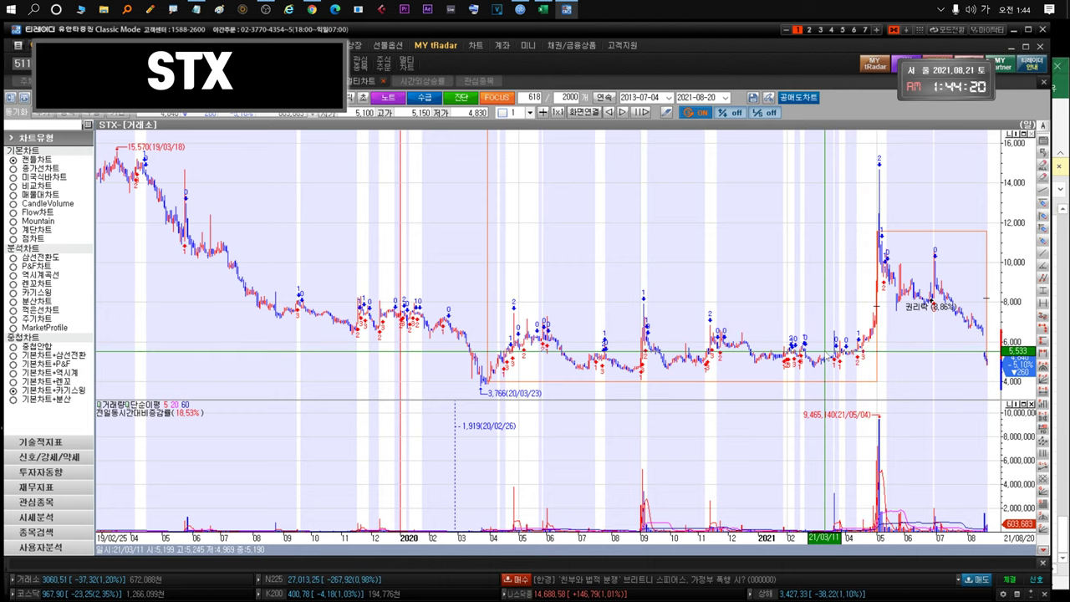
{"action": "key", "text": "ctrl+Tab"}
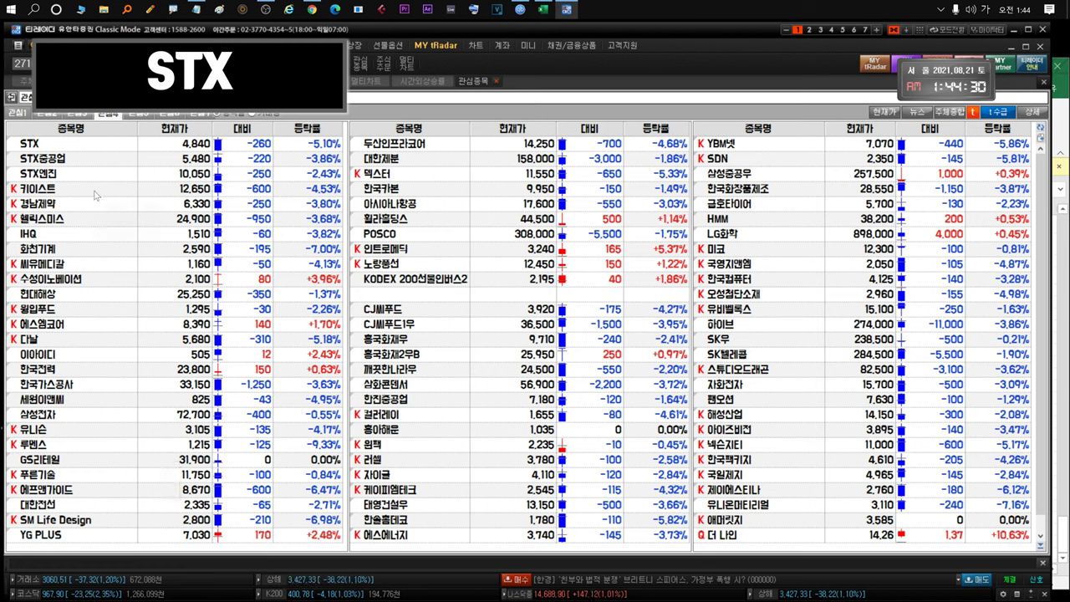
Step: Select STX in the watchlist and switch to its notes in the stock workbook in Excel
{"action": "left_click", "coordinate": [76, 237]}
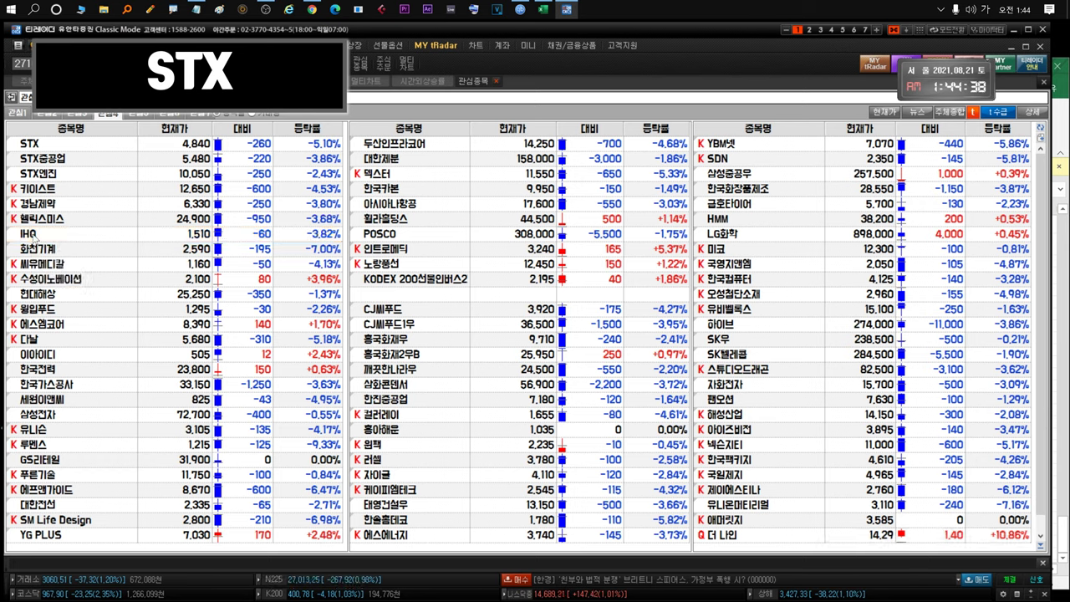
{"action": "left_click", "coordinate": [57, 144]}
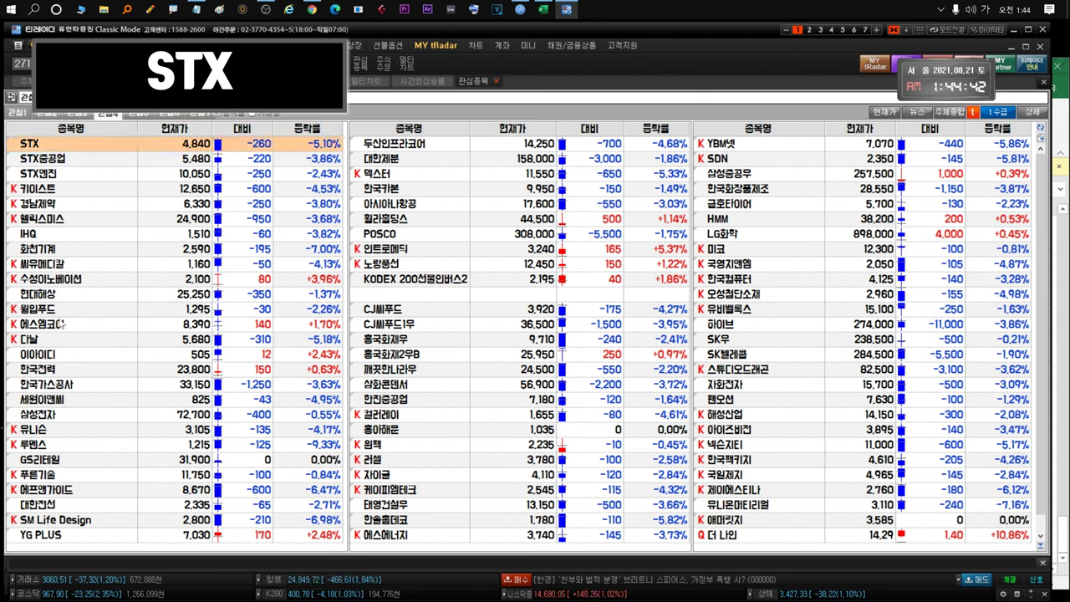
{"action": "left_click", "coordinate": [64, 314]}
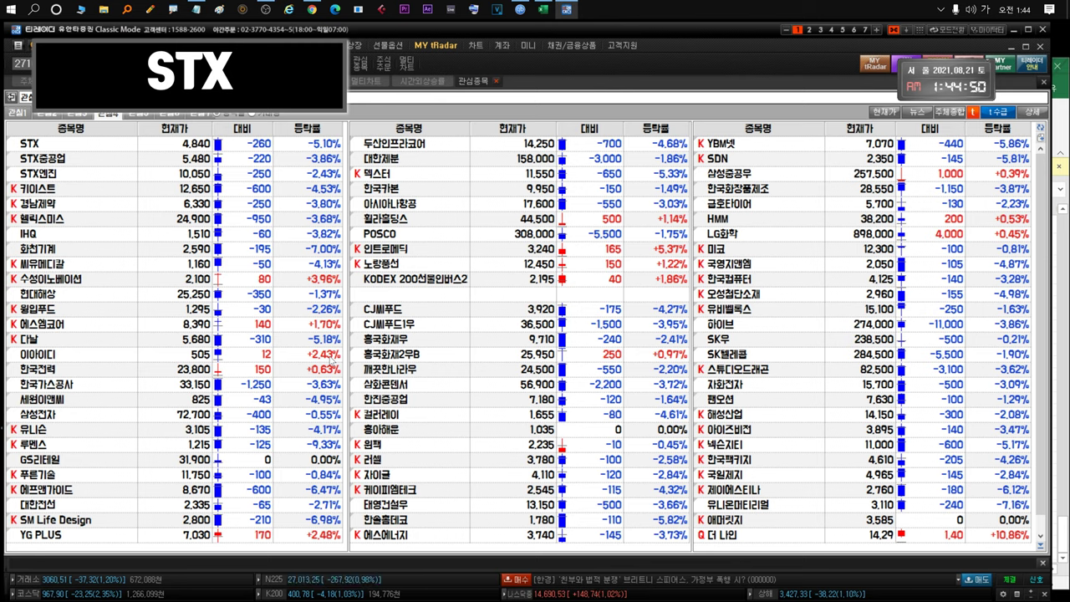
{"action": "left_click", "coordinate": [76, 148]}
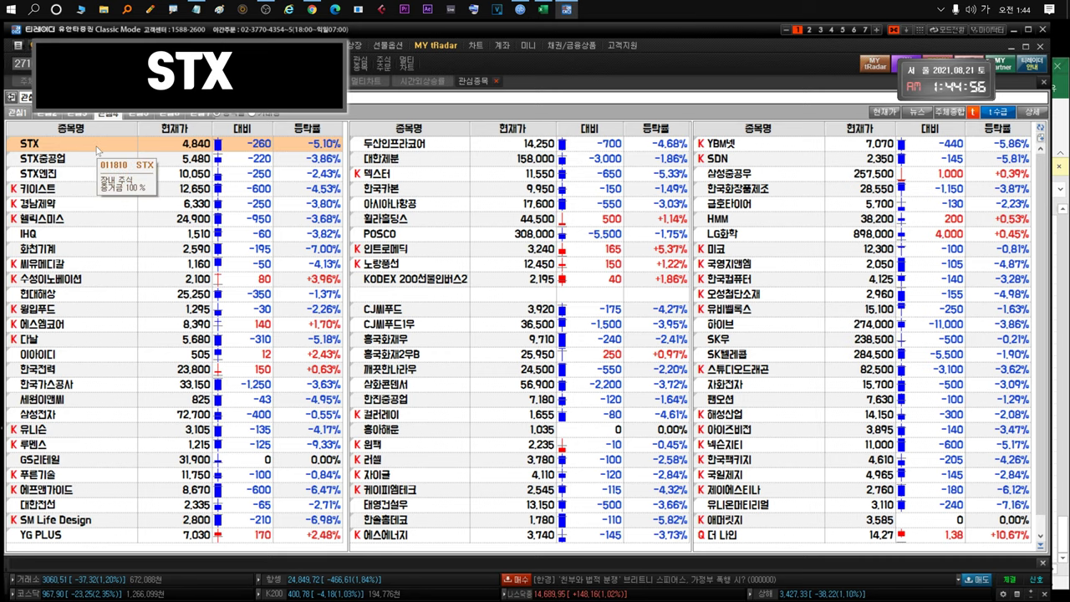
{"action": "left_click", "coordinate": [1062, 126]}
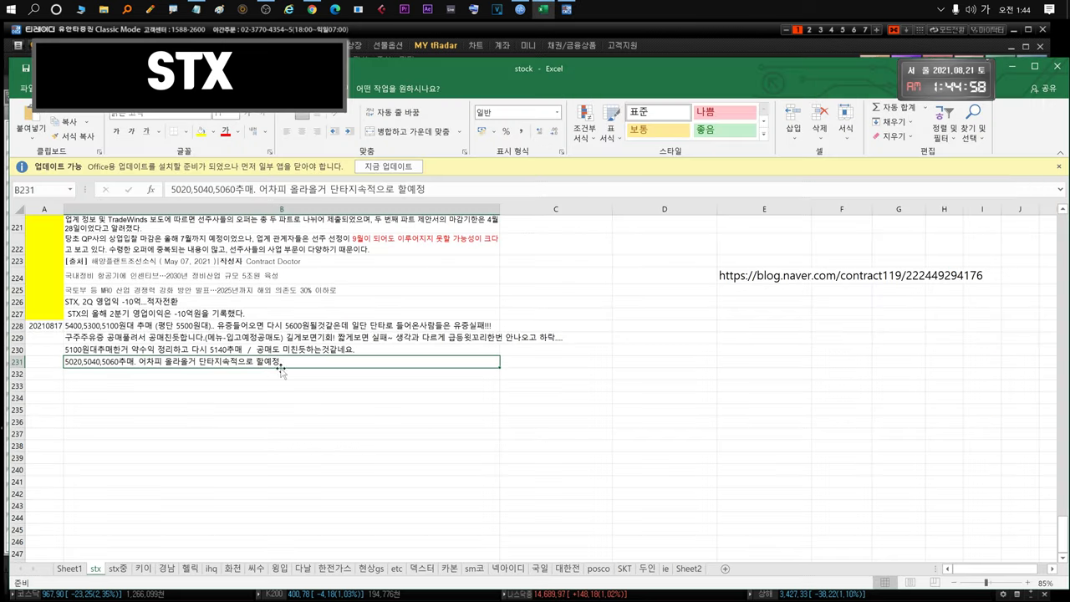
Step: Reread the STX trading notes in cells B231, B230 and B228, and switch back to the trading program's watchlist
{"action": "left_click", "coordinate": [112, 351]}
{"action": "left_click", "coordinate": [109, 360]}
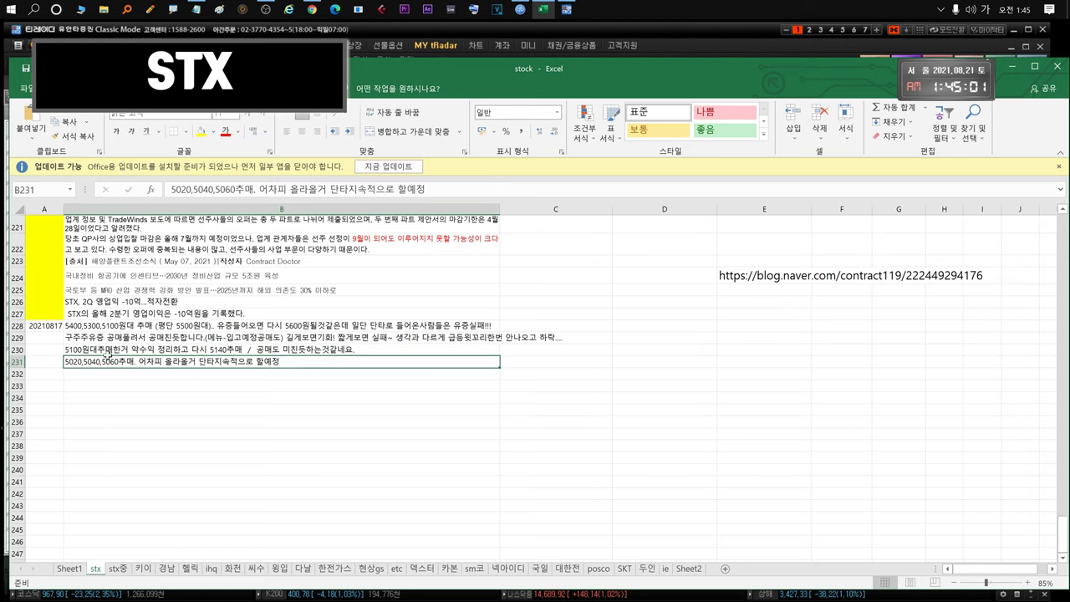
{"action": "left_click", "coordinate": [112, 351]}
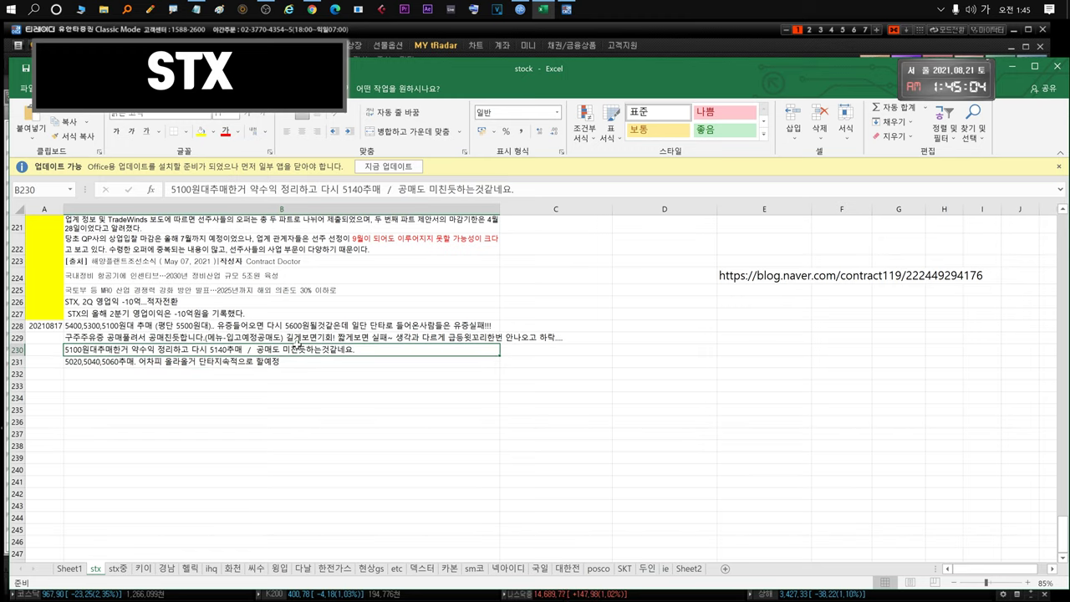
{"action": "left_click", "coordinate": [120, 328]}
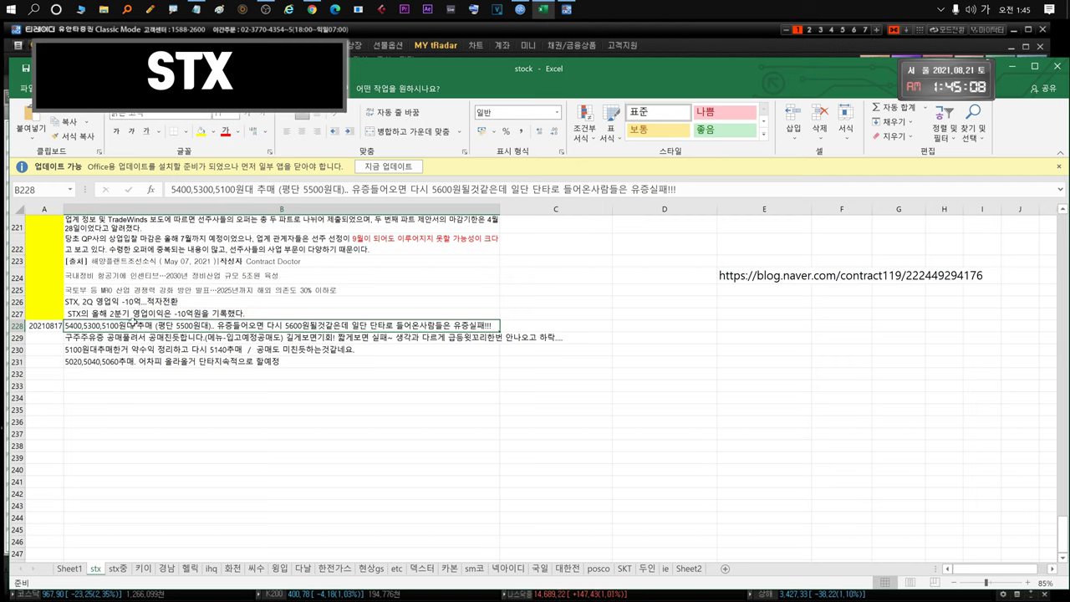
{"action": "left_click", "coordinate": [728, 31]}
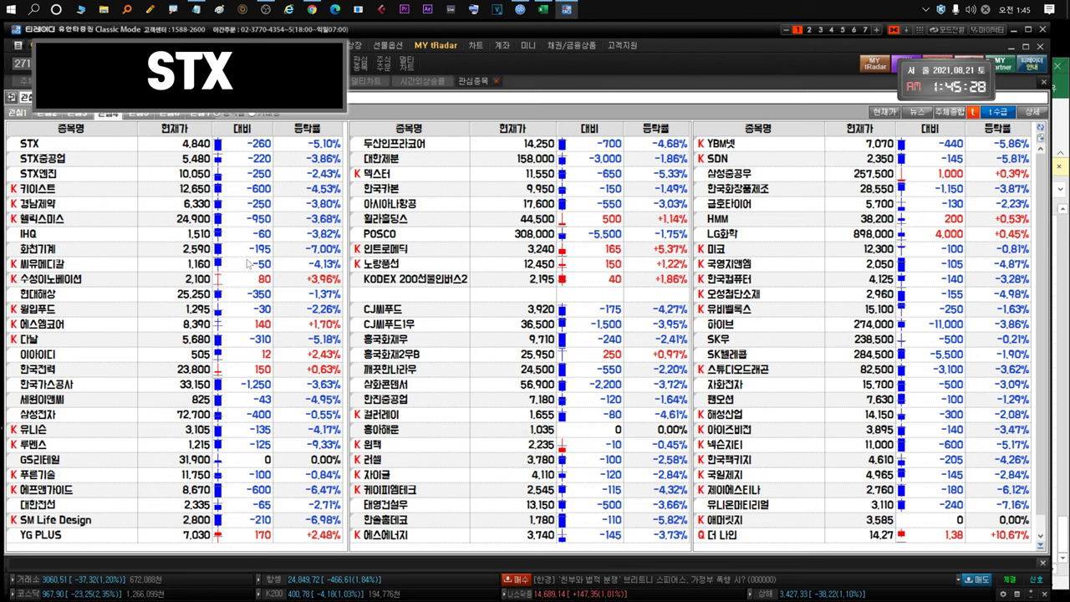
Step: Select STX중공업 in the watchlist, switch to the stock workbook in Excel and open the stx중 sheet
{"action": "left_click", "coordinate": [80, 146]}
{"action": "left_click", "coordinate": [75, 158]}
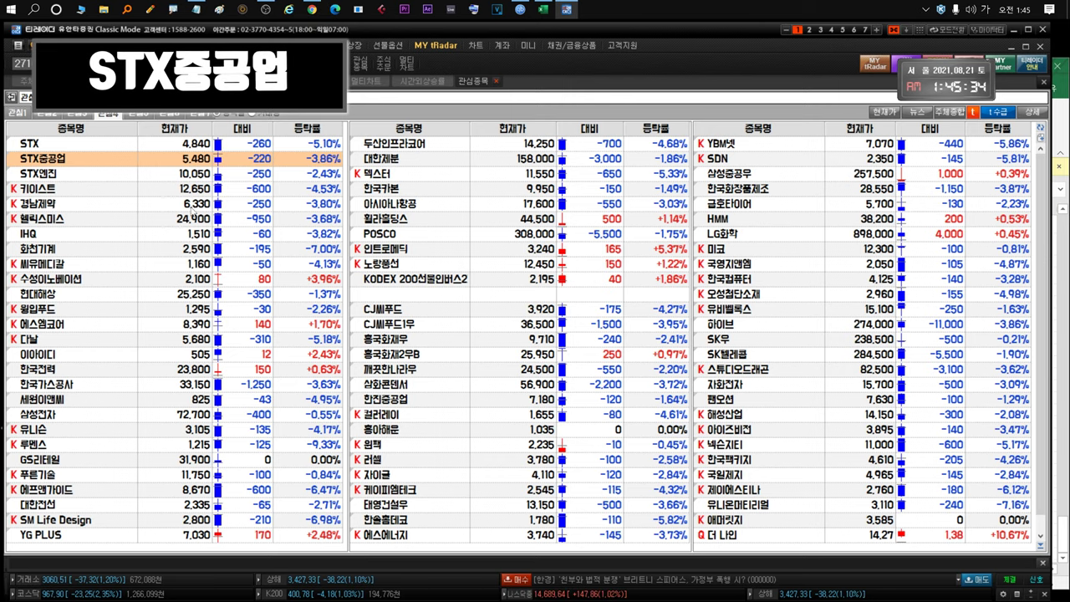
{"action": "key", "text": "alt+Tab"}
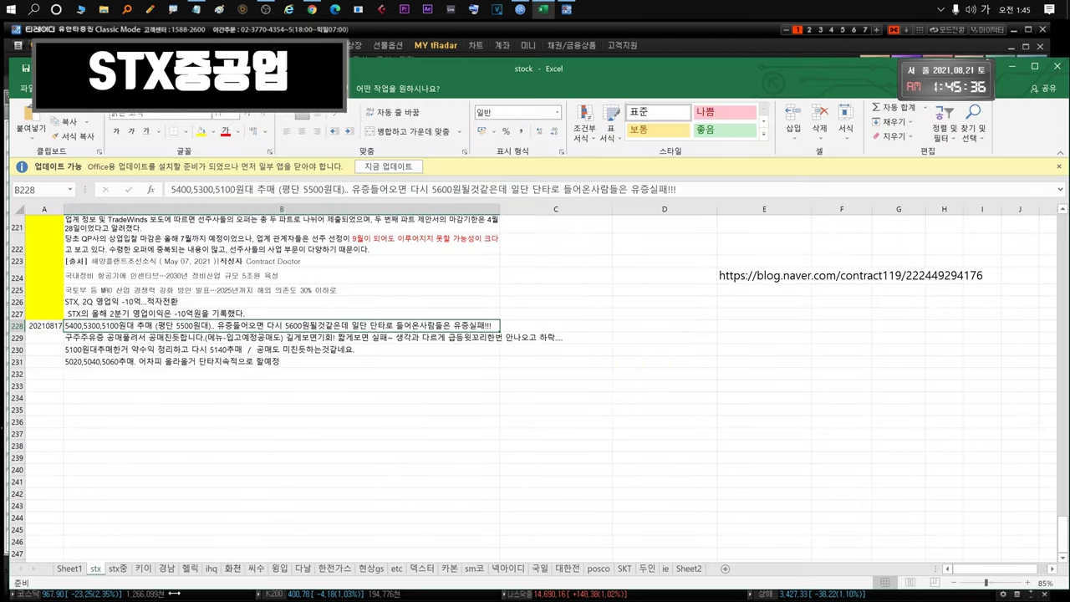
{"action": "left_click", "coordinate": [115, 569]}
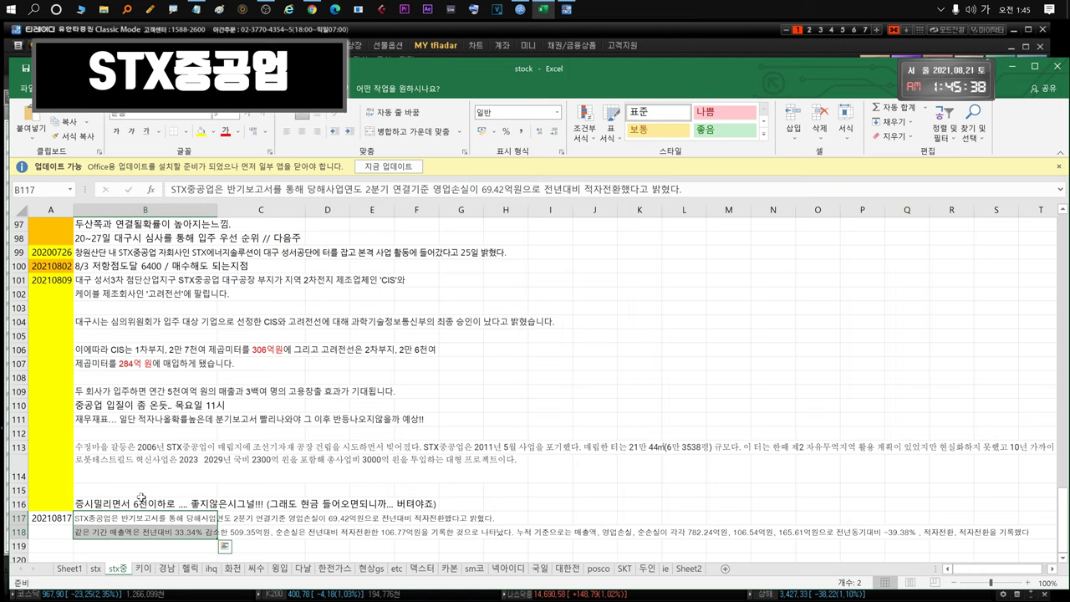
Step: Review the STX중공업 notes in rows 116 to 118, covering the price drop below 6,000 won and the second-quarter results
{"action": "scroll", "coordinate": [138, 495], "scroll_direction": "down", "scroll_amount": 1}
{"action": "scroll", "coordinate": [144, 495], "scroll_direction": "down", "scroll_amount": 1}
{"action": "left_click", "coordinate": [150, 466]}
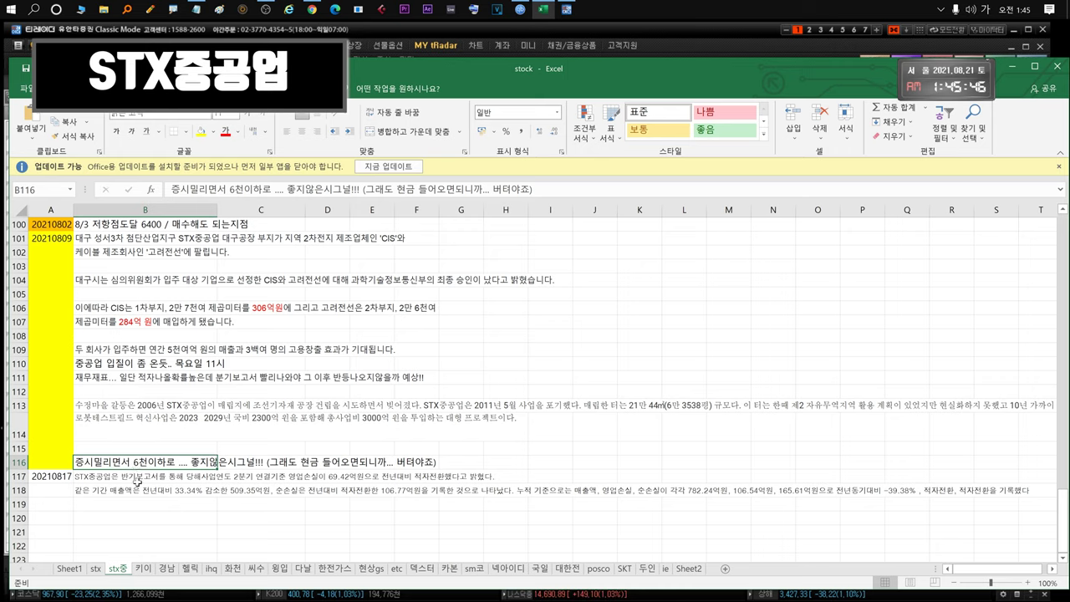
{"action": "left_click", "coordinate": [134, 479]}
{"action": "left_click", "coordinate": [431, 480]}
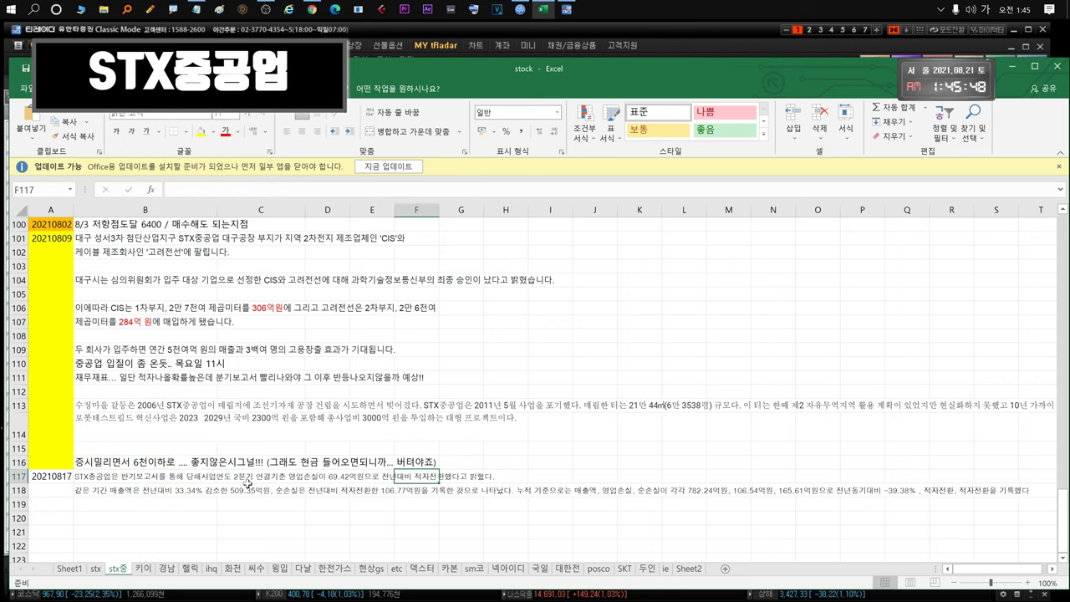
{"action": "left_click", "coordinate": [240, 489]}
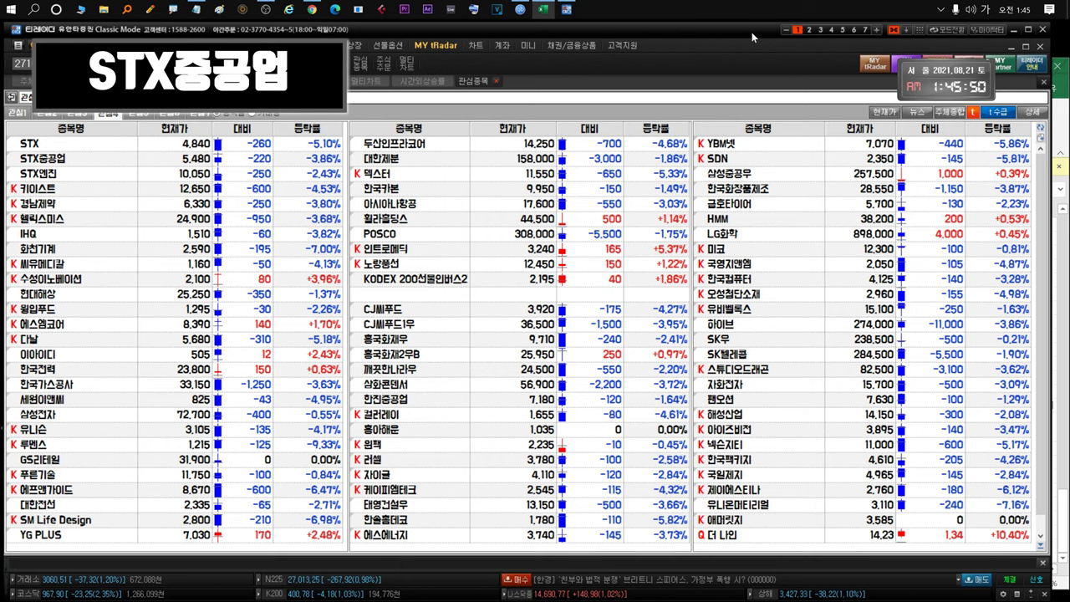
Step: Switch back to the trading program and select STX중공업 in the watchlist
{"action": "left_click", "coordinate": [752, 31]}
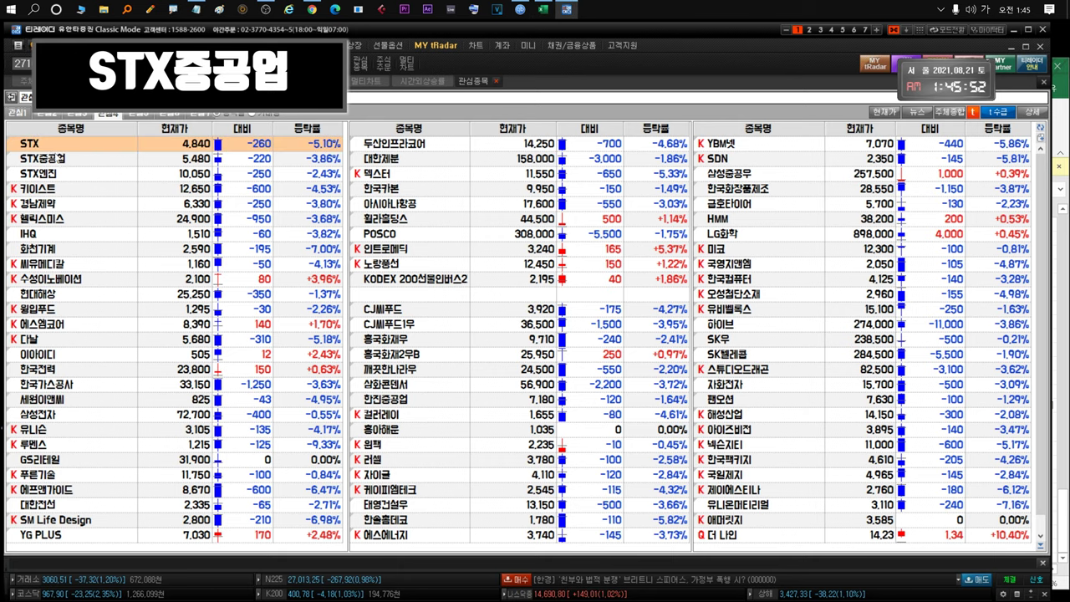
{"action": "left_click", "coordinate": [54, 157]}
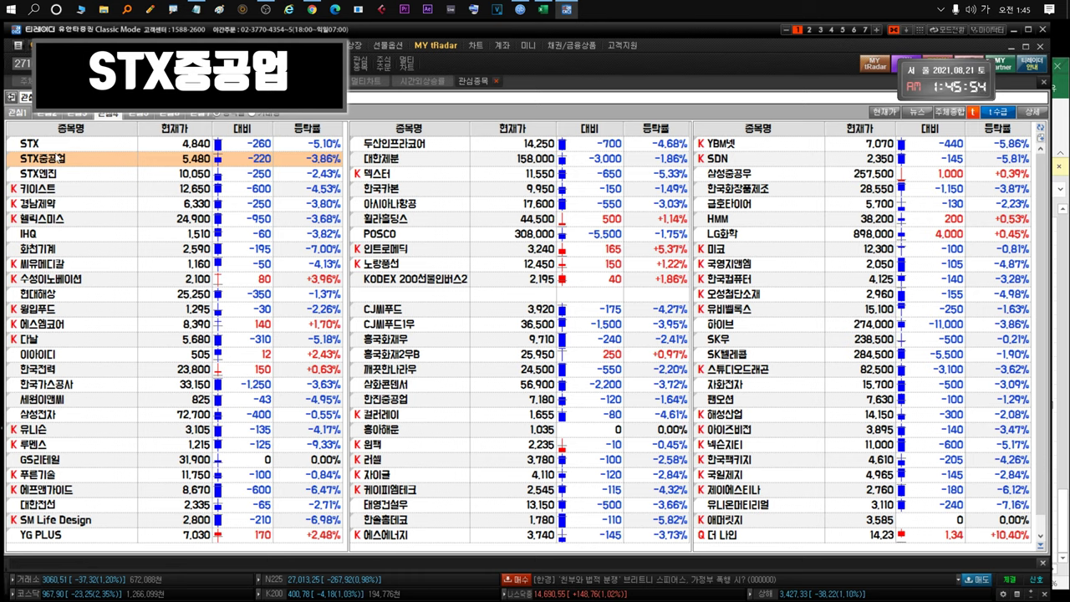